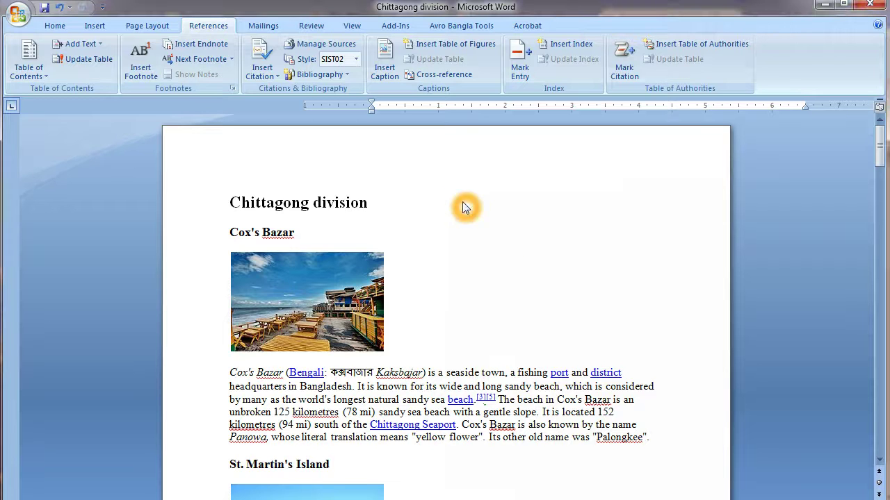
Step: On the References tab, select the Cox's Bazar beach photo as the picture to caption
{"action": "left_click", "coordinate": [206, 26]}
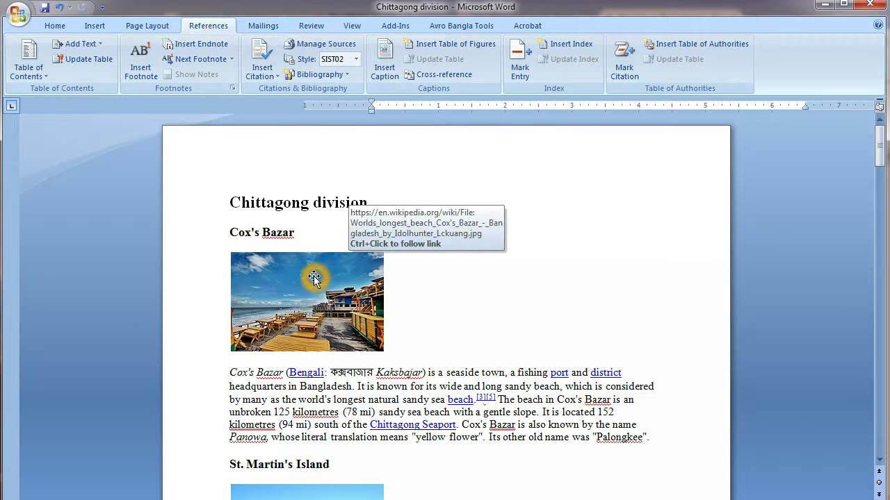
{"action": "left_click", "coordinate": [382, 62]}
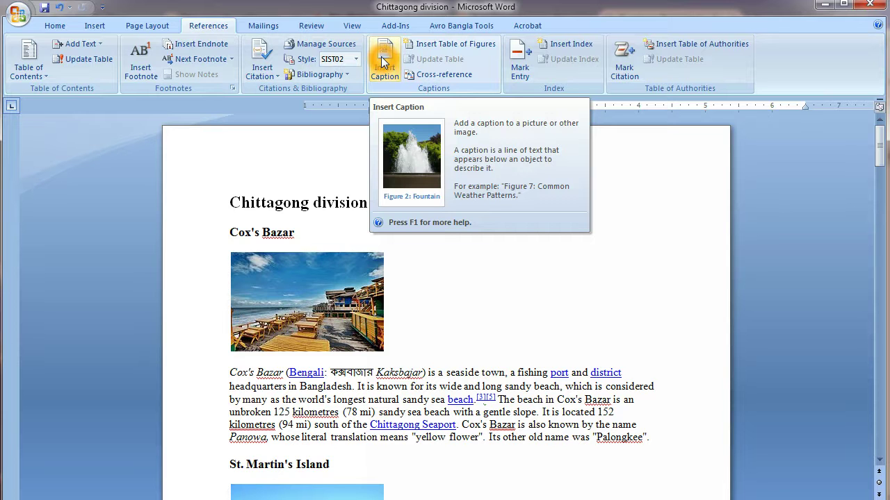
{"action": "left_click", "coordinate": [294, 293]}
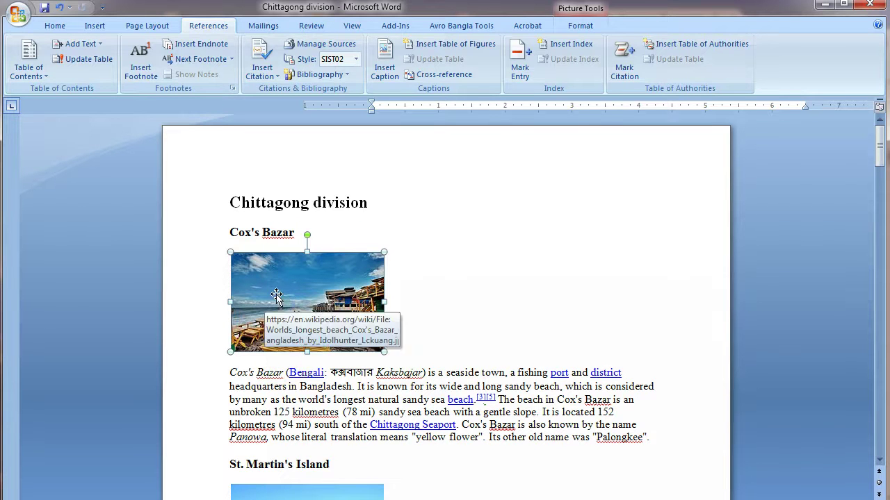
{"action": "left_click", "coordinate": [306, 281]}
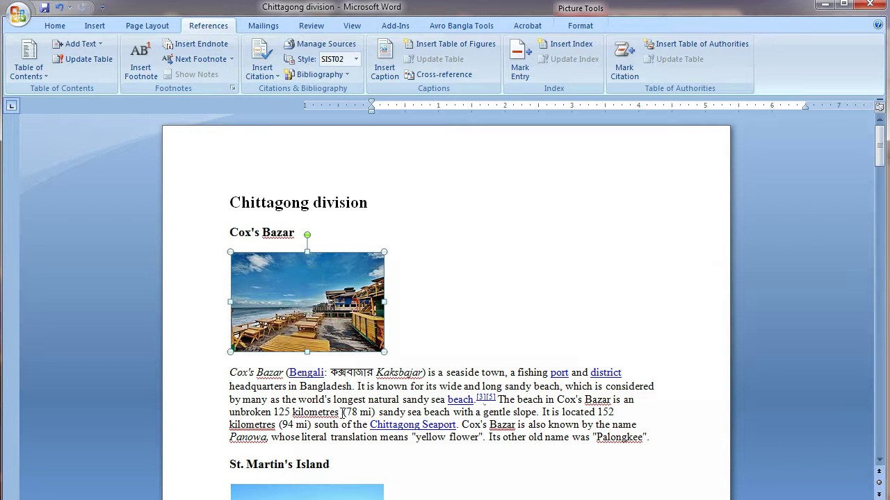
{"action": "left_click", "coordinate": [865, 215]}
Step: In Firefox, find the 'Beach restaurant at Cox's Bazar' caption under Chittagong division and select it
{"action": "key", "text": "alt+Tab"}
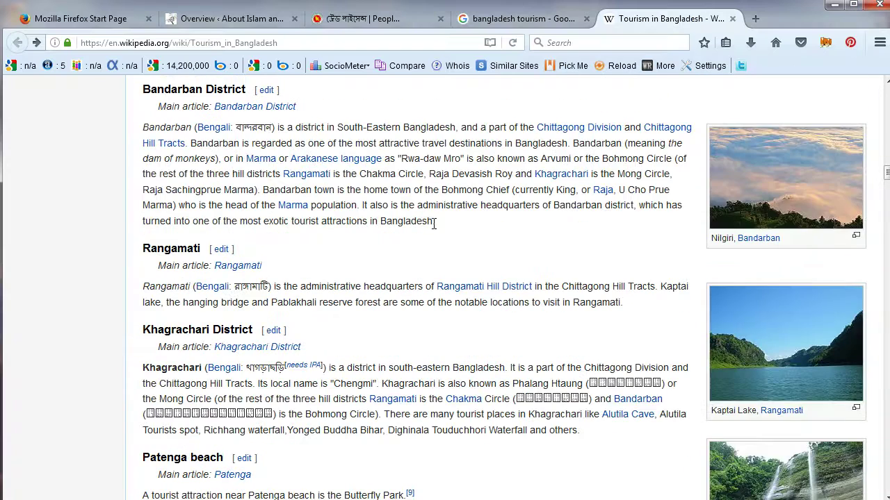
{"action": "mouse_move", "coordinate": [886, 175]}
{"action": "left_mouse_down"}
{"action": "mouse_move", "coordinate": [886, 185]}
{"action": "mouse_move", "coordinate": [886, 157]}
{"action": "left_mouse_up"}
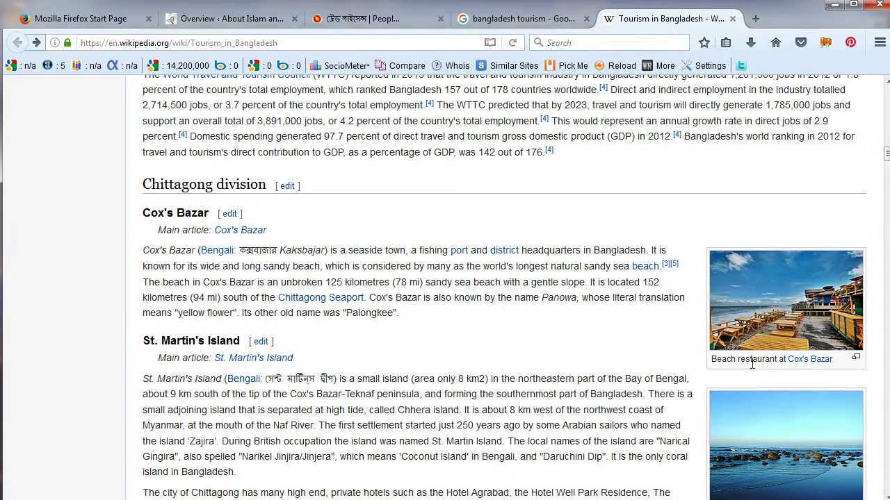
{"action": "left_click", "coordinate": [730, 368]}
{"action": "left_click", "coordinate": [711, 365]}
{"action": "left_click_drag", "start_coordinate": [711, 365], "coordinate": [834, 357]}
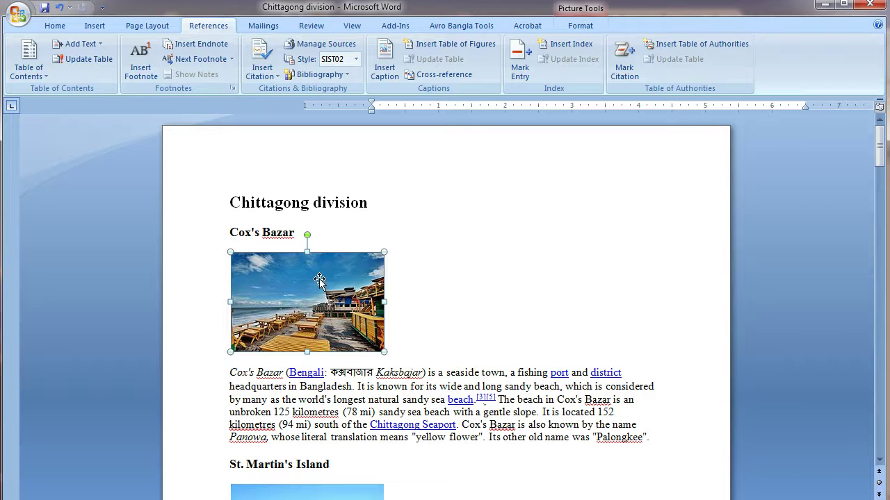
Step: Open Insert Caption for the beach photo and copy 'Beach restaurant at Cox's Bazar' from Notepad
{"action": "left_click", "coordinate": [301, 283]}
{"action": "left_click", "coordinate": [383, 70]}
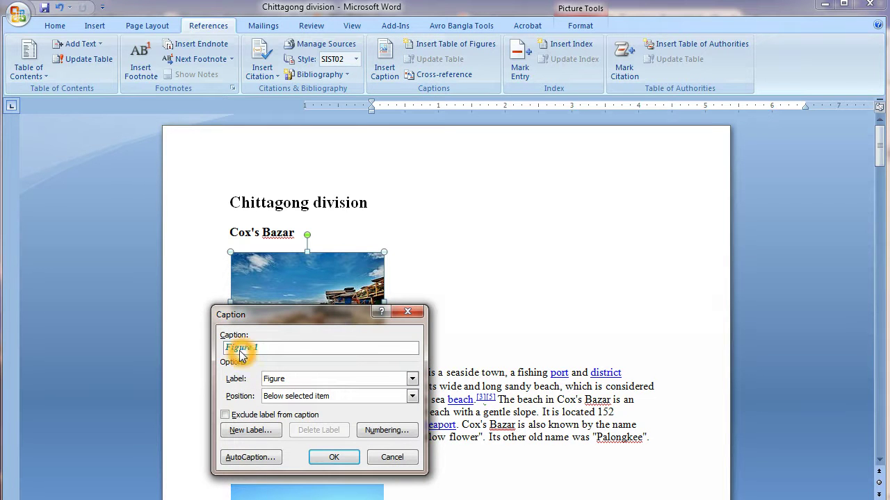
{"action": "left_click", "coordinate": [276, 353]}
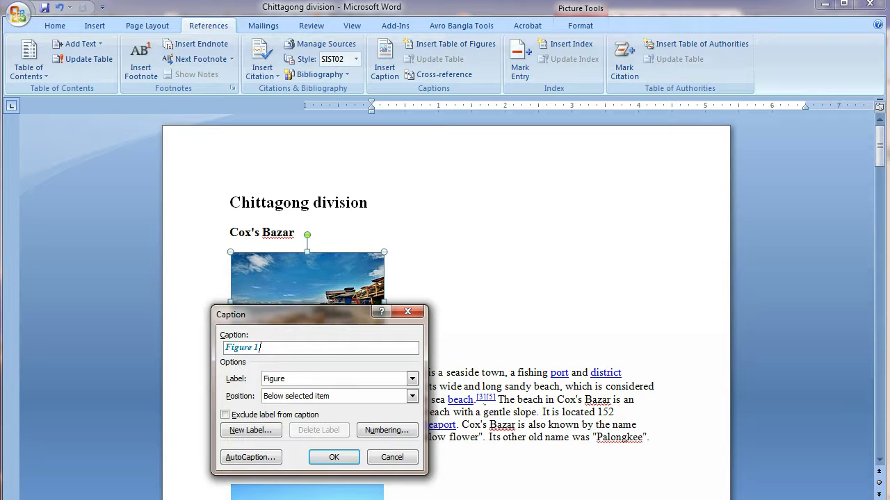
{"action": "key", "text": "alt+Tab"}
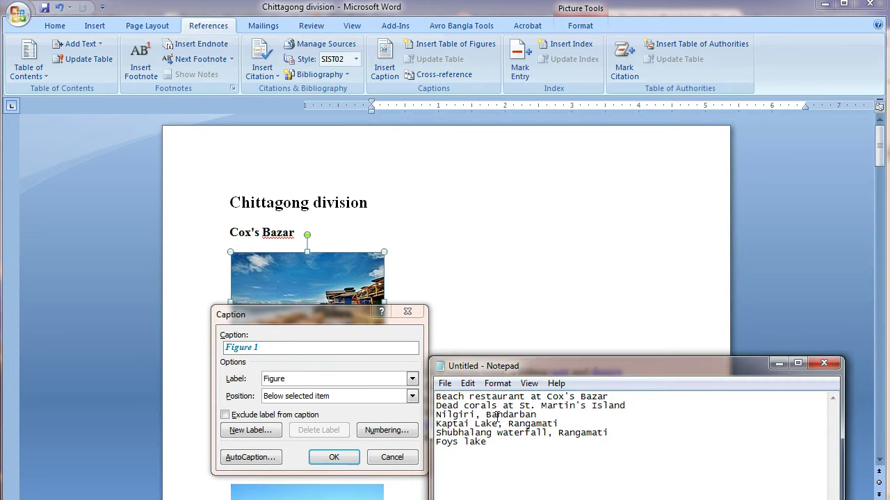
{"action": "left_click_drag", "start_coordinate": [609, 397], "coordinate": [437, 397]}
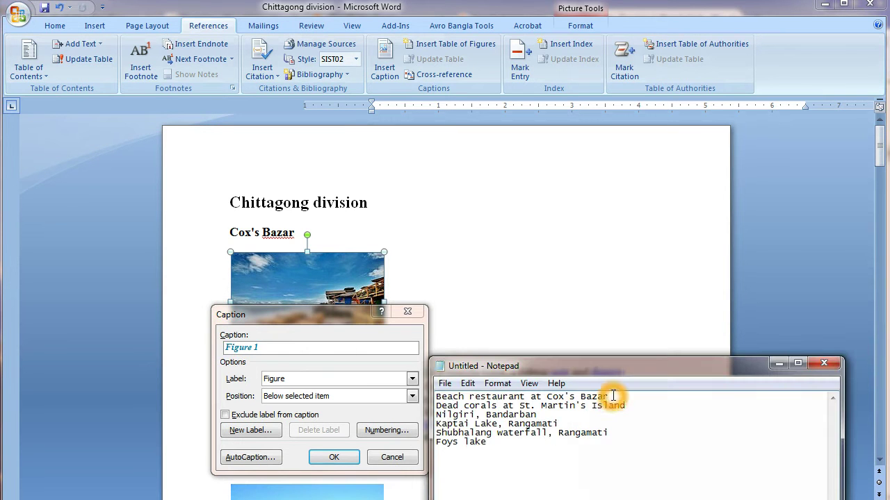
{"action": "right_click", "coordinate": [437, 397]}
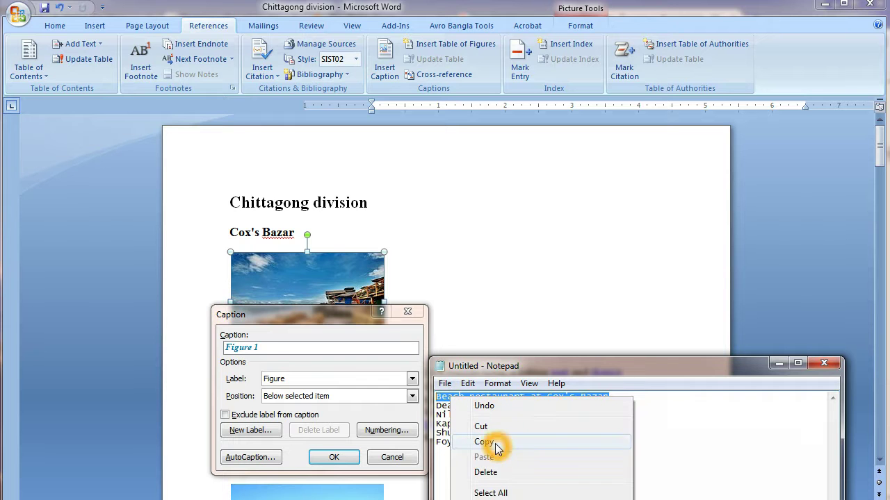
{"action": "left_click", "coordinate": [485, 442]}
Step: Paste the text after 'Figure 1' in the Caption field and move the dialog off the photo
{"action": "left_click", "coordinate": [779, 363]}
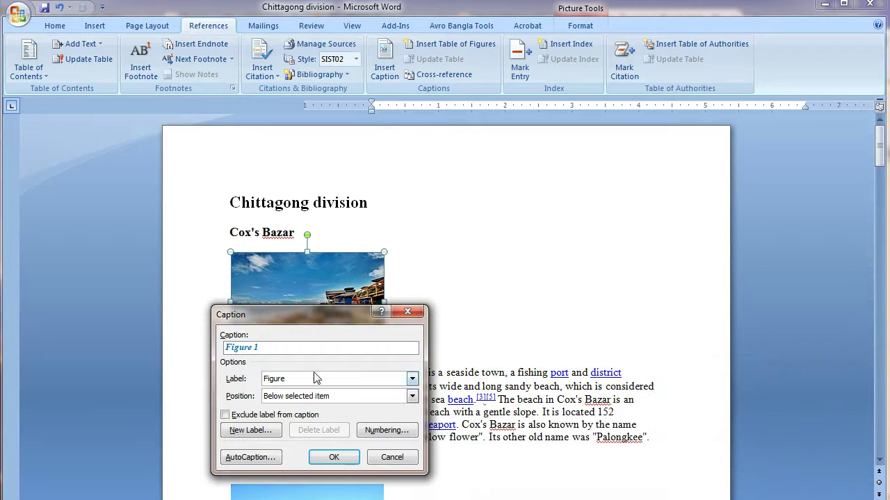
{"action": "key", "text": "ctrl+v"}
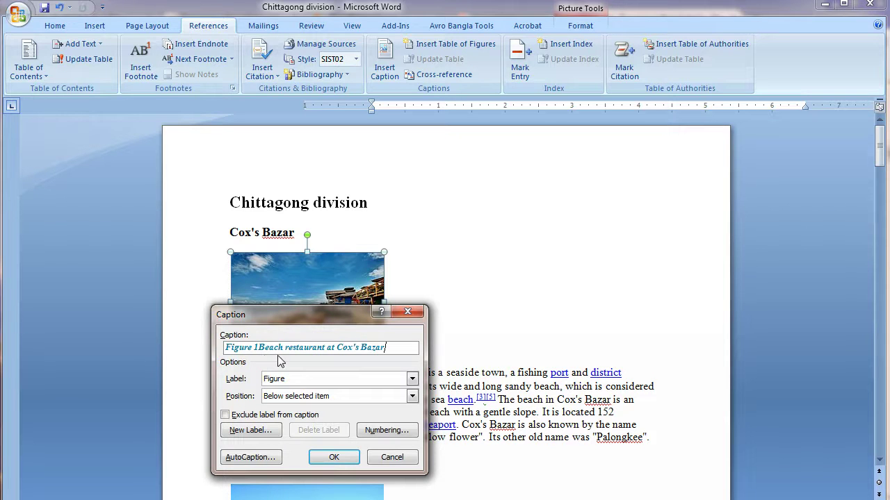
{"action": "left_click", "coordinate": [363, 348]}
{"action": "left_click", "coordinate": [319, 314]}
{"action": "mouse_move", "coordinate": [320, 315]}
{"action": "left_mouse_down"}
{"action": "mouse_move", "coordinate": [397, 308]}
{"action": "mouse_move", "coordinate": [485, 272]}
{"action": "left_mouse_up"}
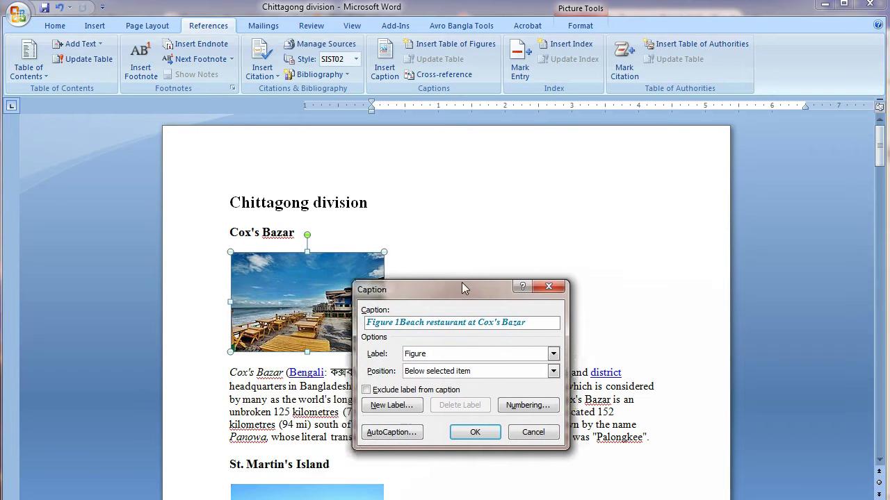
Step: Turn Exclude label on and back off, keeping the caption as Figure 1
{"action": "left_click_drag", "start_coordinate": [485, 273], "coordinate": [481, 291]}
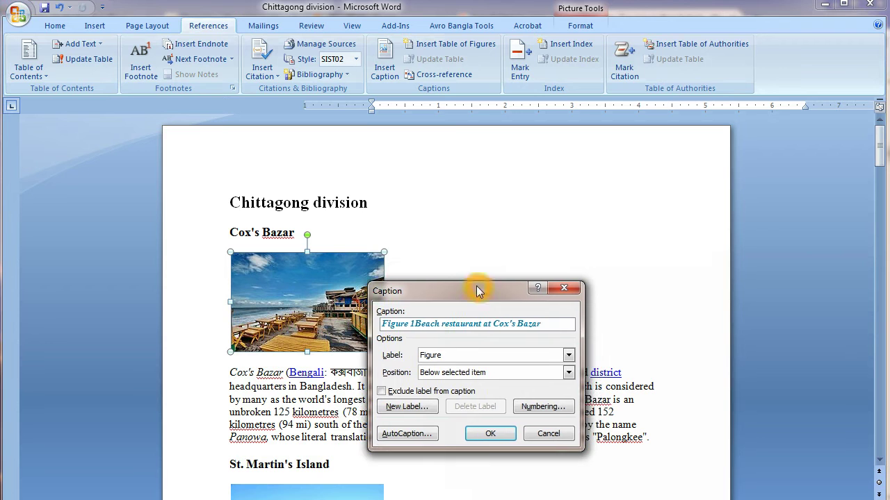
{"action": "left_click", "coordinate": [415, 323]}
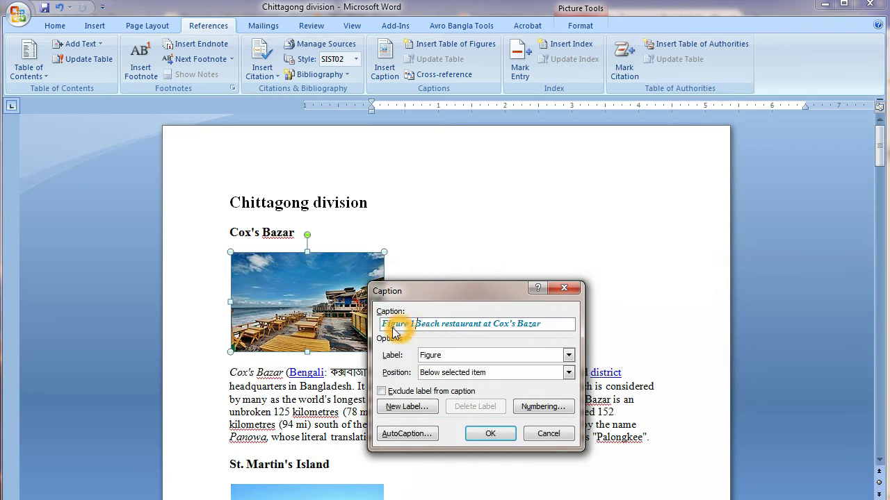
{"action": "left_click", "coordinate": [382, 391]}
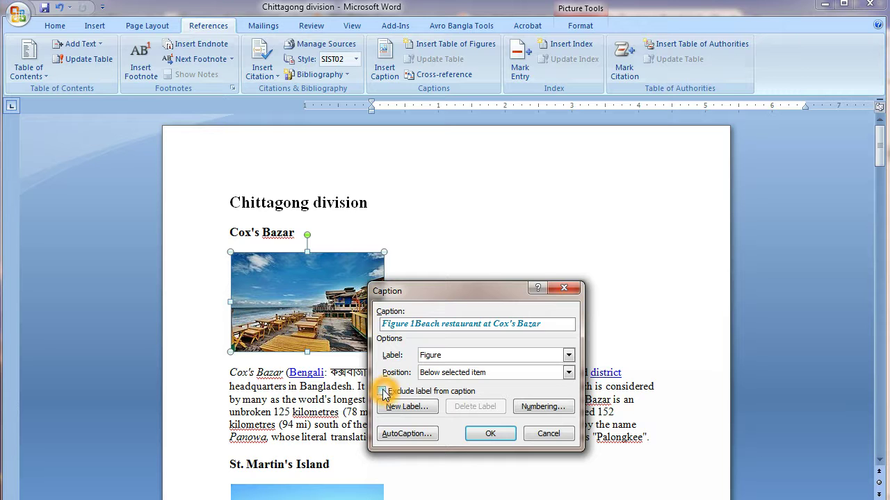
{"action": "left_click", "coordinate": [382, 392]}
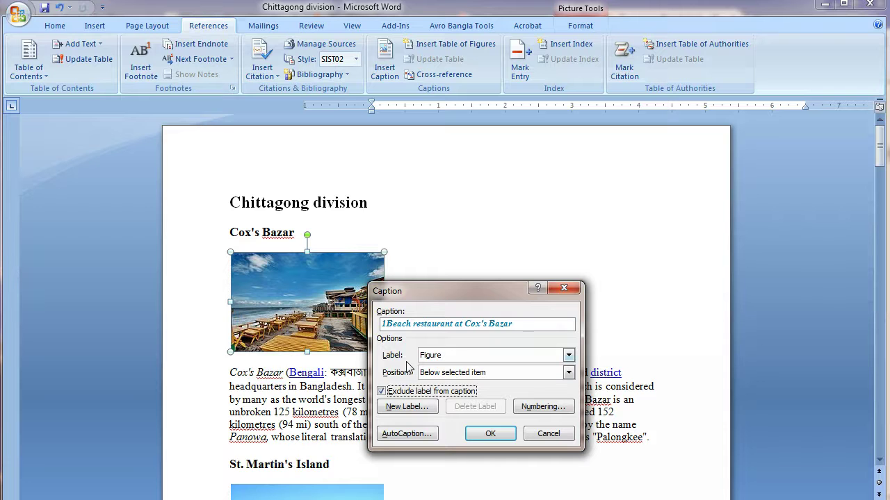
{"action": "left_click", "coordinate": [383, 393]}
{"action": "left_click", "coordinate": [382, 392]}
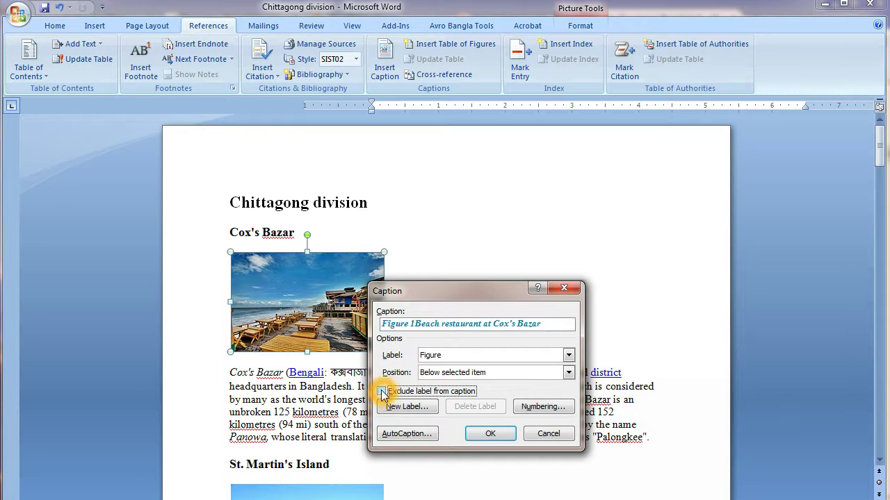
{"action": "left_click", "coordinate": [416, 324]}
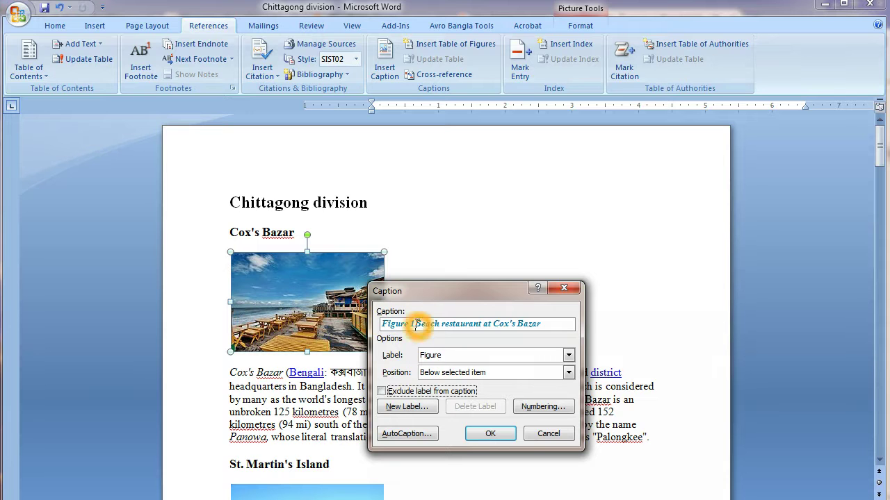
Step: Browse the caption labels, briefly trying Equation
{"action": "left_click", "coordinate": [568, 355]}
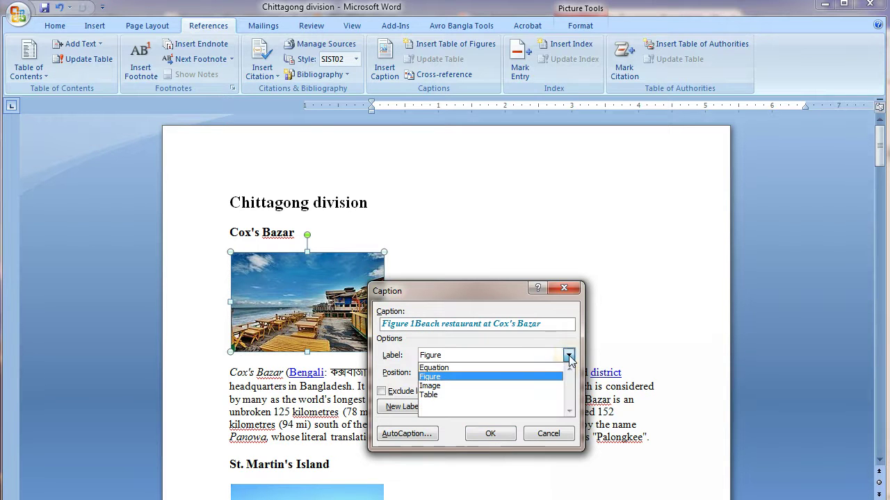
{"action": "left_click", "coordinate": [496, 363]}
{"action": "left_click", "coordinate": [396, 322]}
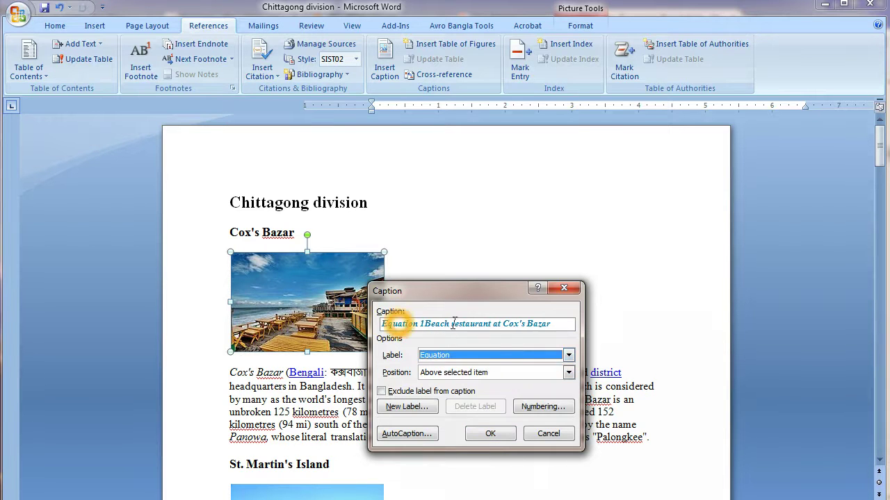
{"action": "left_click", "coordinate": [569, 355]}
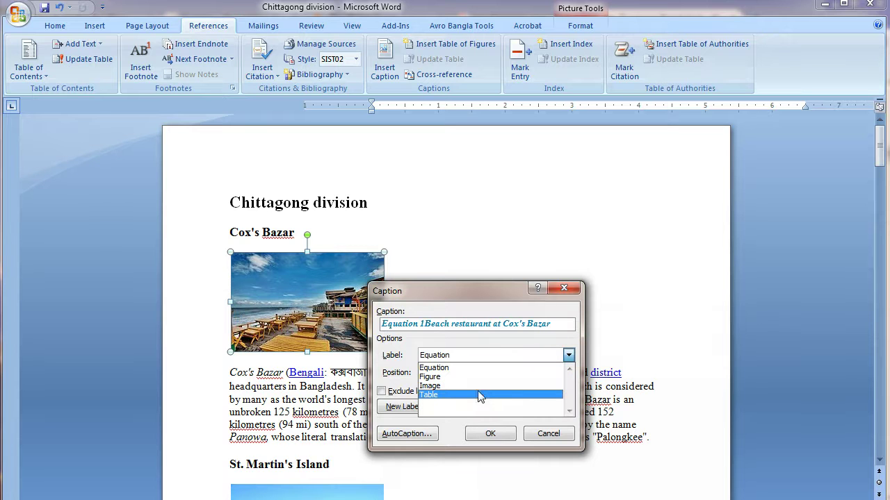
{"action": "left_click", "coordinate": [477, 395]}
Step: Delete the Image label so only Equation, Figure and Table remain, then start a New Label
{"action": "left_click", "coordinate": [568, 356]}
{"action": "left_click", "coordinate": [497, 387]}
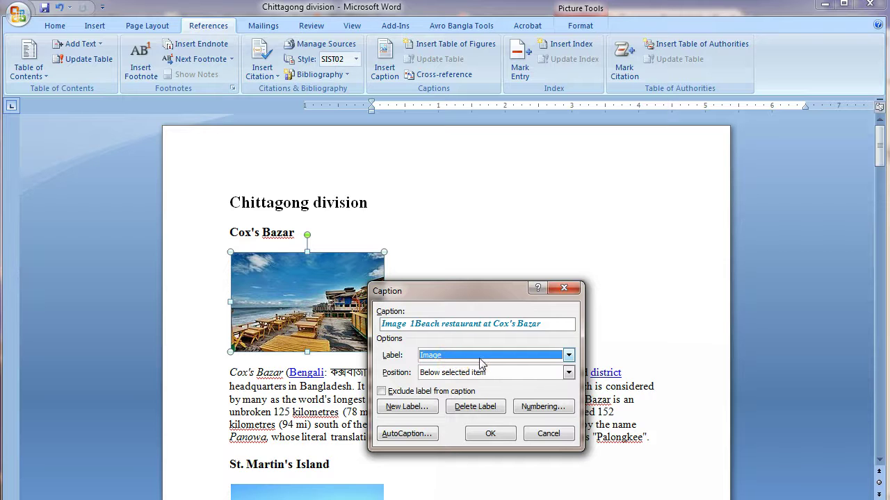
{"action": "left_click", "coordinate": [570, 356]}
{"action": "left_click", "coordinate": [457, 383]}
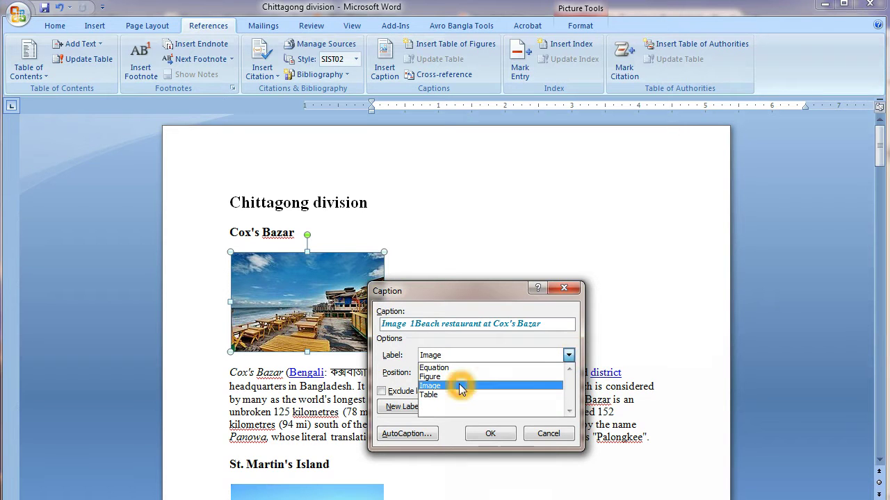
{"action": "left_click", "coordinate": [477, 407]}
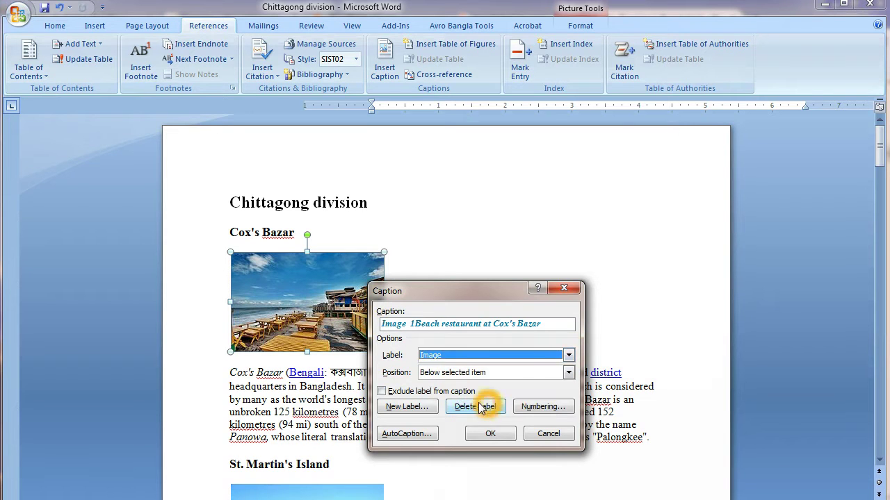
{"action": "left_click", "coordinate": [569, 355]}
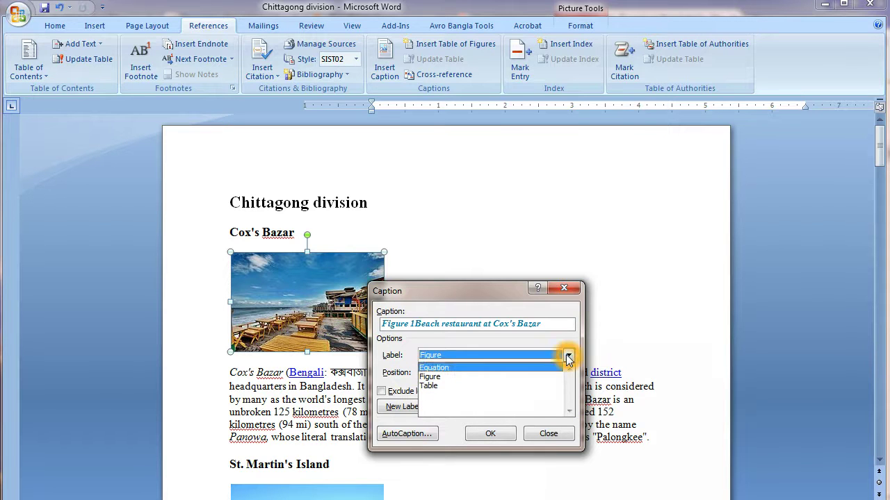
{"action": "left_click", "coordinate": [568, 355]}
{"action": "left_click", "coordinate": [410, 410]}
{"action": "type", "text": "image"}
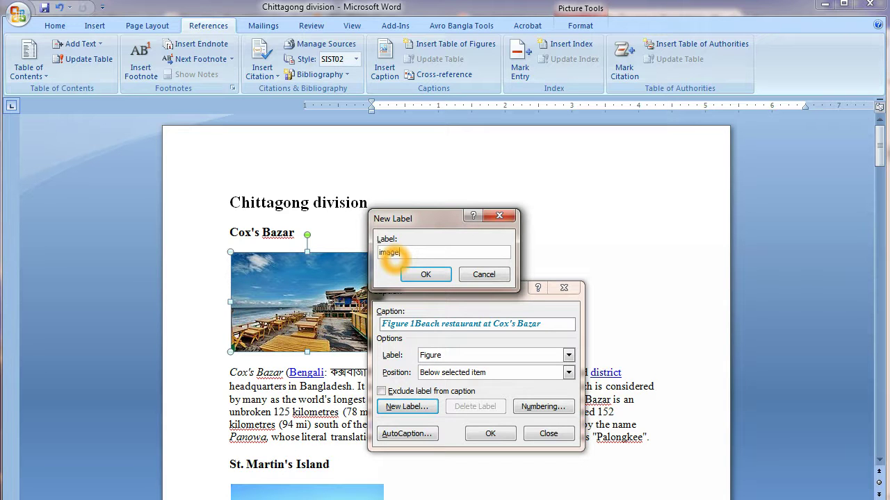
Step: Add the 'image' label and insert 'image 1Beach restaurant at Cox's Bazar' below the photo
{"action": "left_click", "coordinate": [426, 275]}
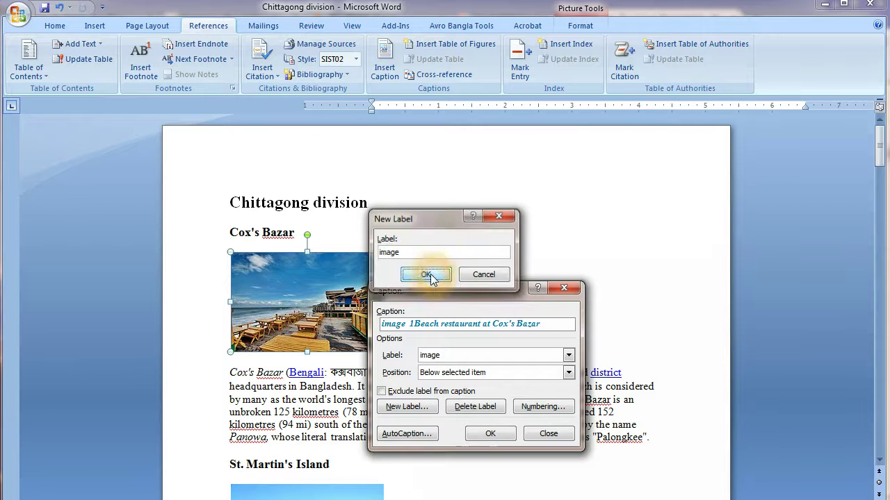
{"action": "left_click", "coordinate": [439, 367]}
{"action": "left_click", "coordinate": [490, 434]}
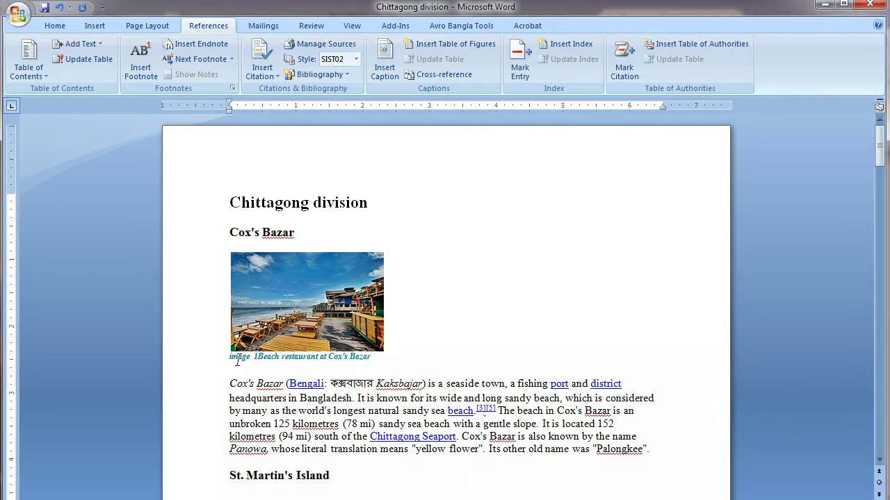
{"action": "left_click", "coordinate": [252, 358]}
Step: Select the St. Martin's Island picture and start a new caption for it
{"action": "key", "text": "End"}
{"action": "scroll", "coordinate": [314, 317], "scroll_direction": "down", "scroll_amount": 3}
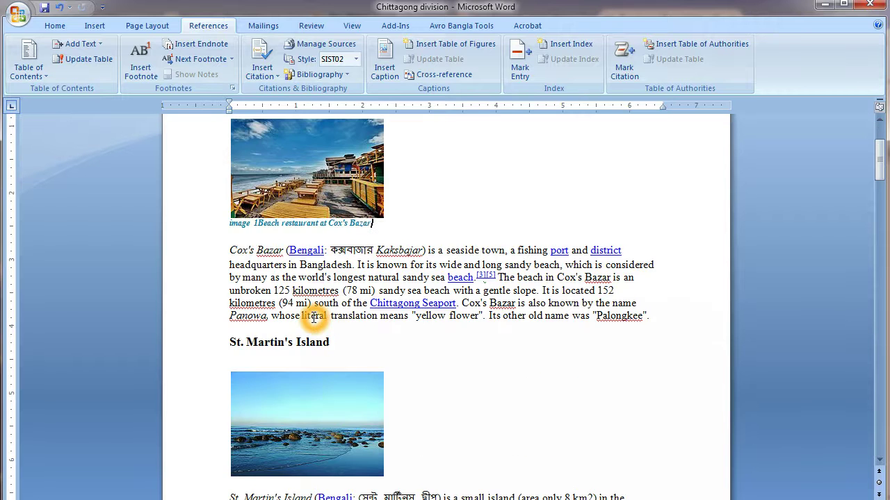
{"action": "scroll", "coordinate": [315, 317], "scroll_direction": "up", "scroll_amount": 2}
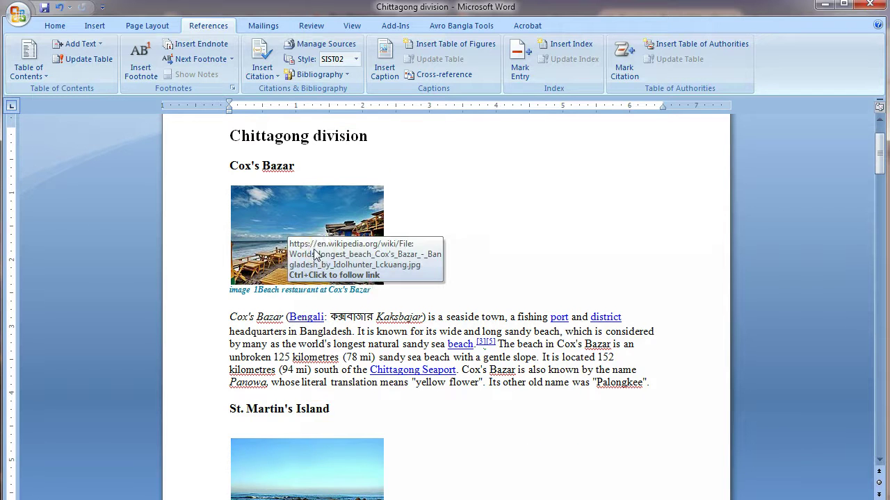
{"action": "scroll", "coordinate": [321, 264], "scroll_direction": "down", "scroll_amount": 2}
{"action": "scroll", "coordinate": [321, 264], "scroll_direction": "down", "scroll_amount": 3}
{"action": "left_click", "coordinate": [302, 290]}
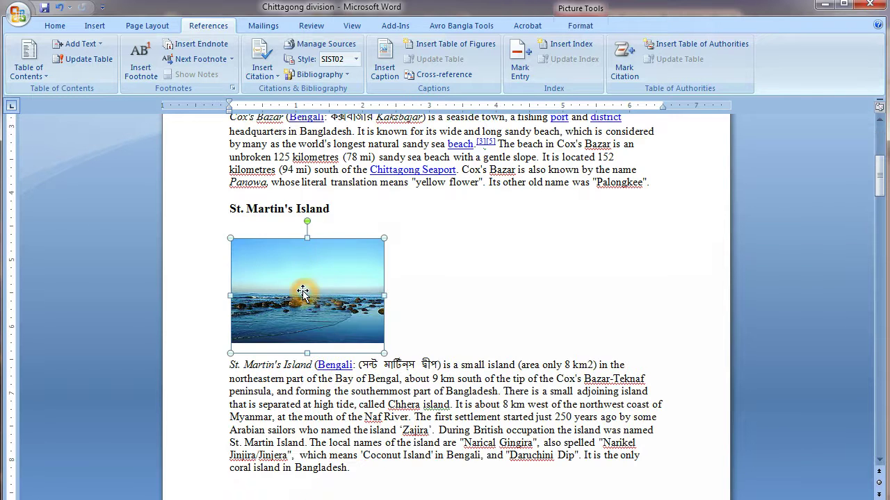
{"action": "left_click", "coordinate": [263, 69]}
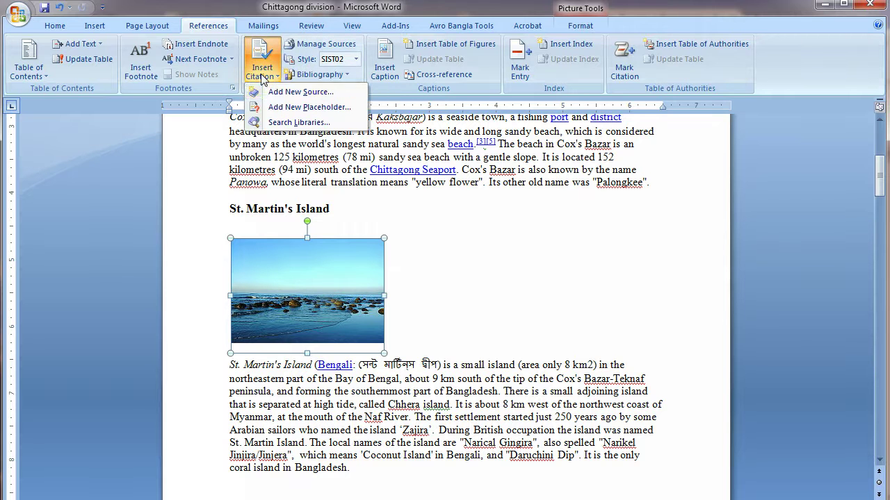
{"action": "left_click", "coordinate": [384, 66]}
{"action": "left_click", "coordinate": [426, 328]}
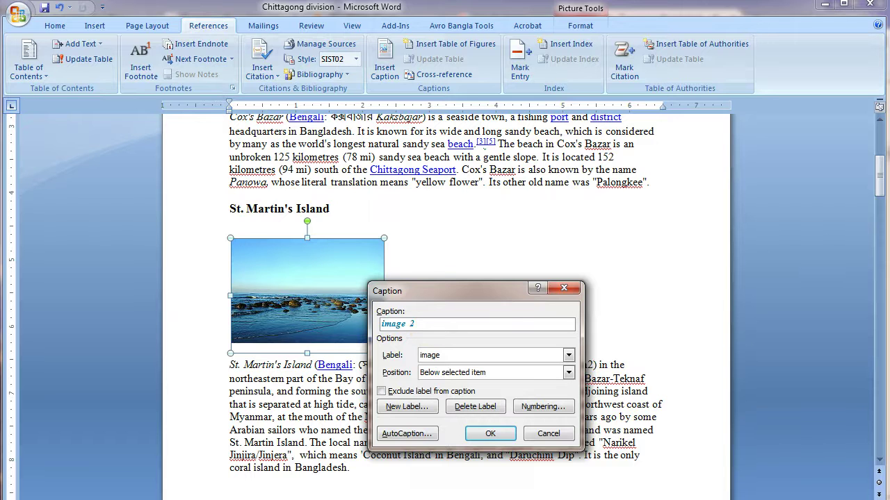
Step: Copy 'Dead corals at St. Martin's Island' from Notepad and insert it as the image 2 caption
{"action": "key", "text": "alt+Tab"}
{"action": "left_click_drag", "start_coordinate": [627, 405], "coordinate": [438, 407]}
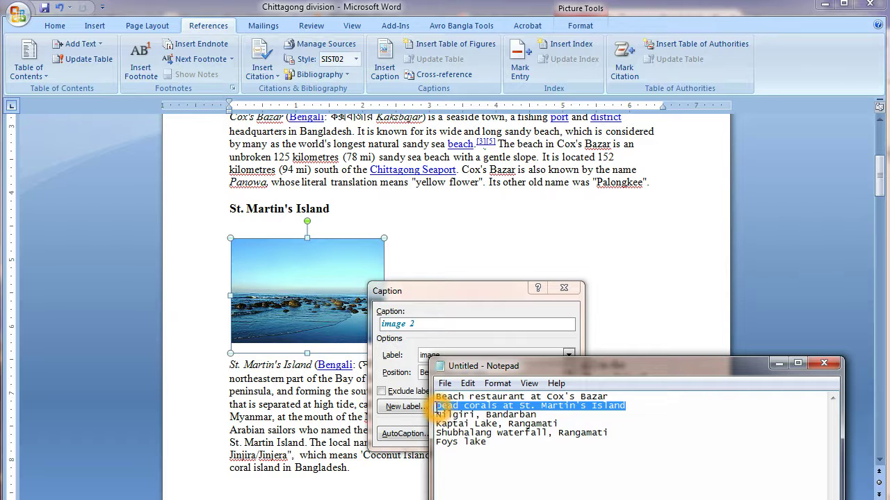
{"action": "right_click", "coordinate": [486, 405]}
{"action": "left_click", "coordinate": [512, 450]}
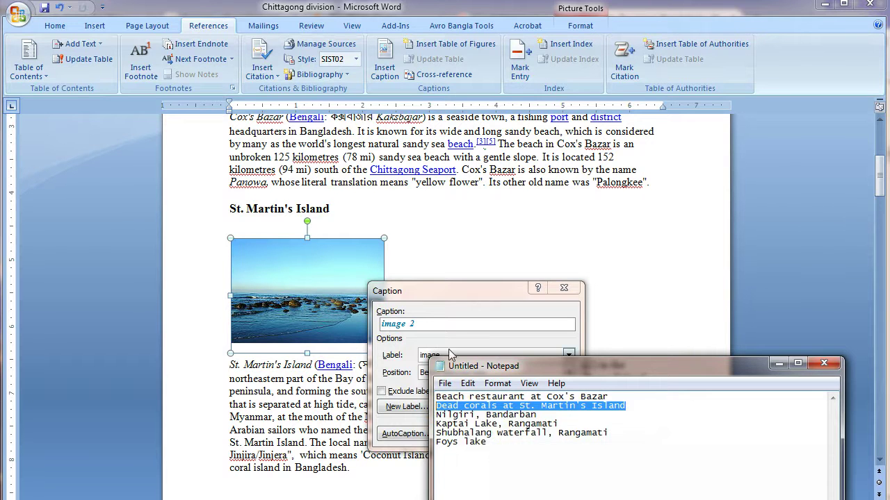
{"action": "left_click", "coordinate": [451, 327]}
{"action": "double_click", "coordinate": [449, 320]}
{"action": "left_click", "coordinate": [446, 327]}
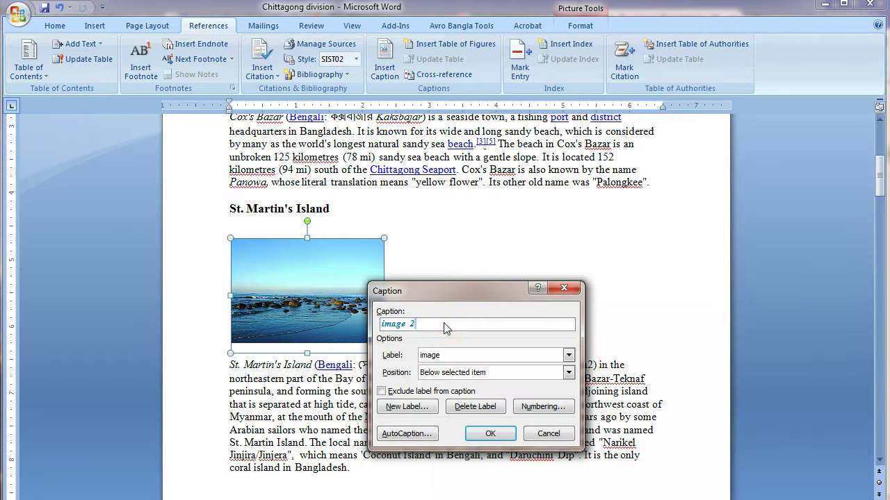
{"action": "type", "text": "Dead corals at St. Martin's Island"}
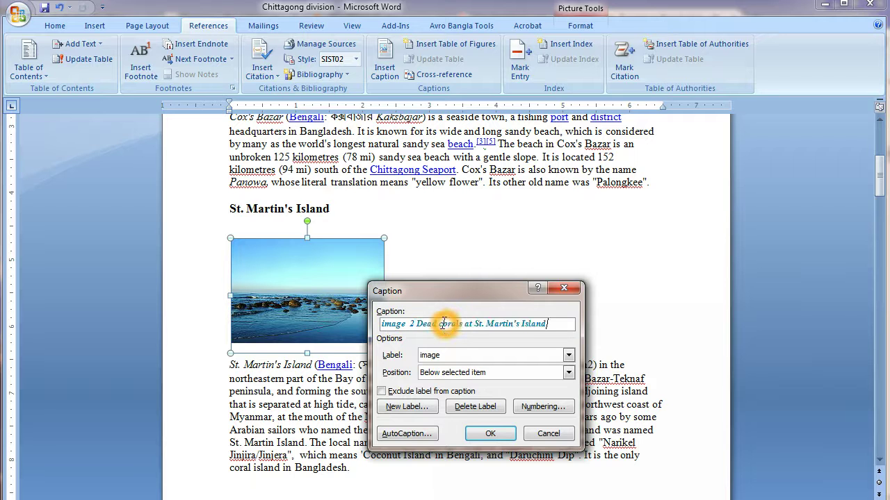
{"action": "left_click", "coordinate": [489, 432]}
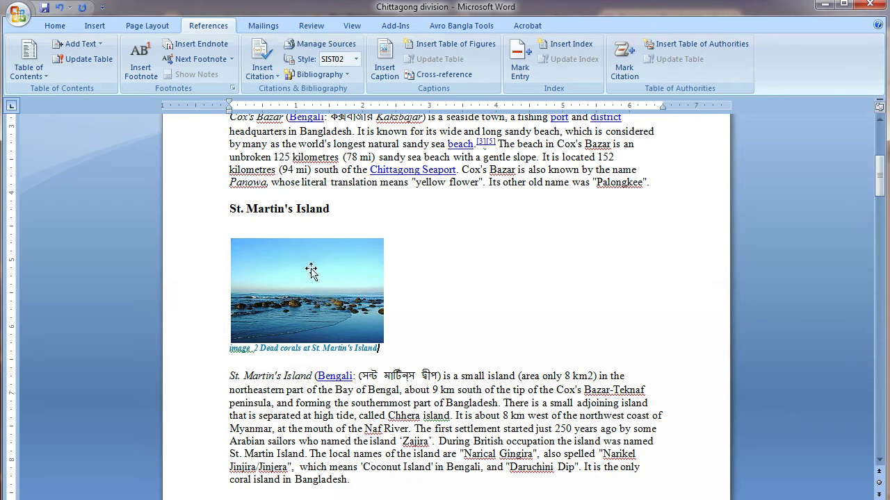
{"action": "left_click", "coordinate": [343, 308]}
{"action": "left_click", "coordinate": [319, 299]}
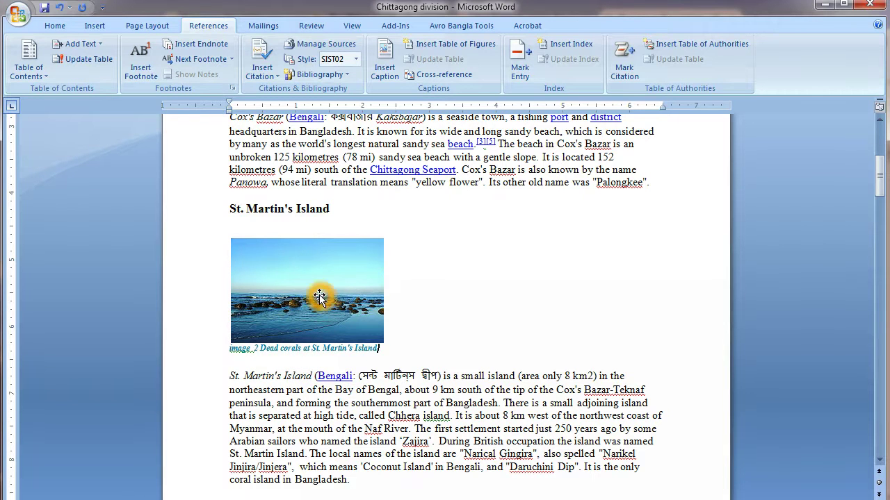
Step: Start a caption for the Bandarban picture and take 'Nilgiri, Bandarban' from the Notepad list
{"action": "scroll", "coordinate": [316, 300], "scroll_direction": "down", "scroll_amount": 4}
{"action": "scroll", "coordinate": [319, 320], "scroll_direction": "down", "scroll_amount": 9}
{"action": "scroll", "coordinate": [319, 341], "scroll_direction": "down", "scroll_amount": 2}
{"action": "scroll", "coordinate": [319, 341], "scroll_direction": "down", "scroll_amount": 2}
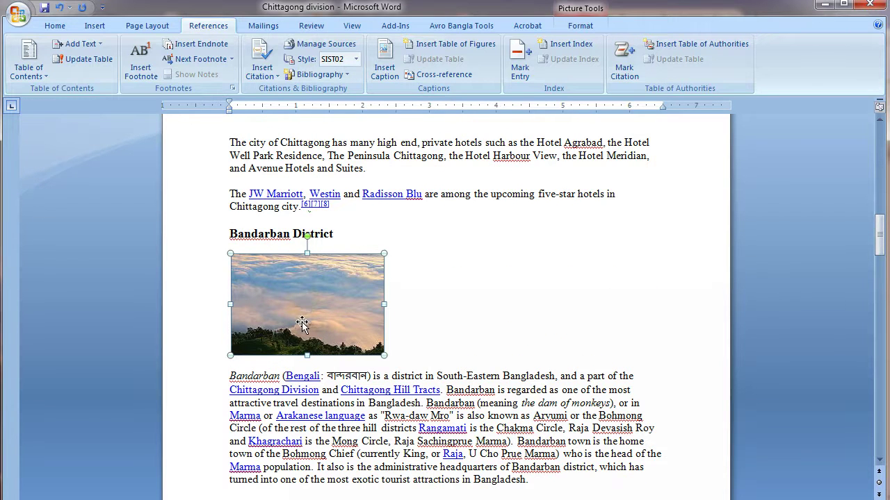
{"action": "left_click", "coordinate": [387, 62]}
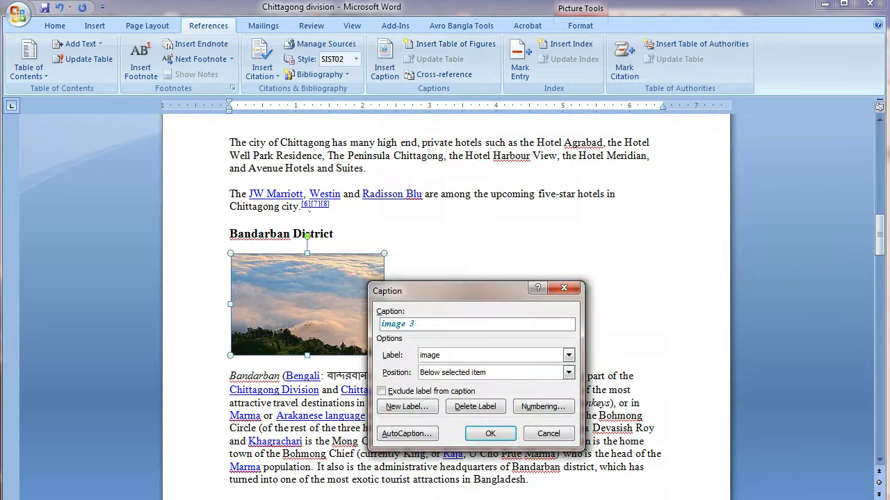
{"action": "key", "text": "alt+Tab"}
{"action": "left_click_drag", "start_coordinate": [549, 420], "coordinate": [438, 415]}
{"action": "key", "text": "ctrl+c"}
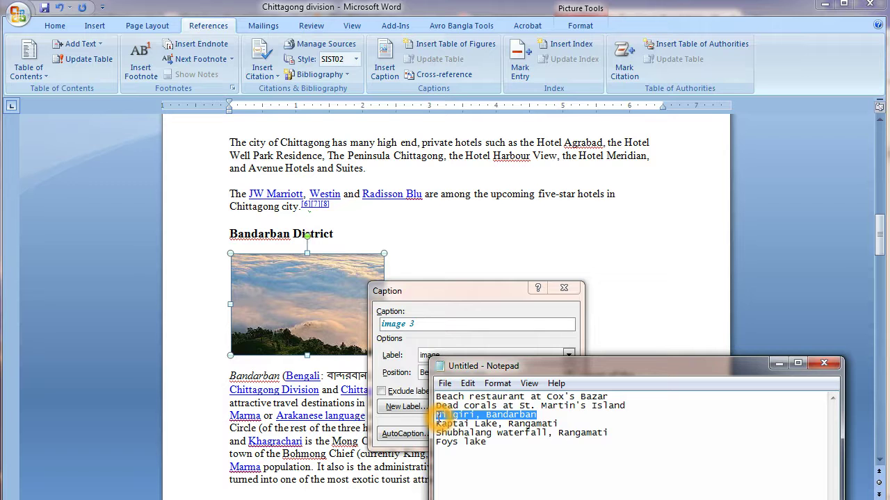
{"action": "left_click", "coordinate": [777, 364]}
Step: Insert the caption 'image 3 Nilgiri, Bandarban', then select the Rangamati picture
{"action": "left_click", "coordinate": [437, 338]}
{"action": "key", "text": "ctrl+v"}
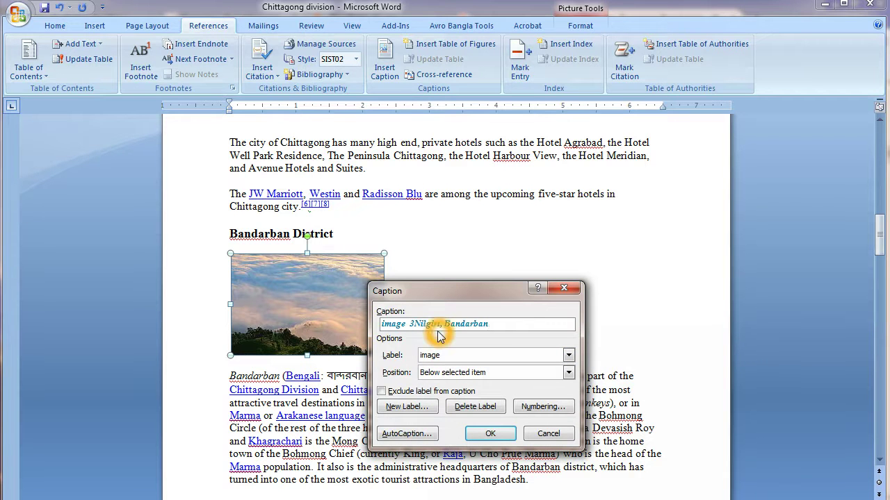
{"action": "left_click", "coordinate": [417, 322]}
{"action": "left_click", "coordinate": [417, 322]}
{"action": "left_click", "coordinate": [490, 434]}
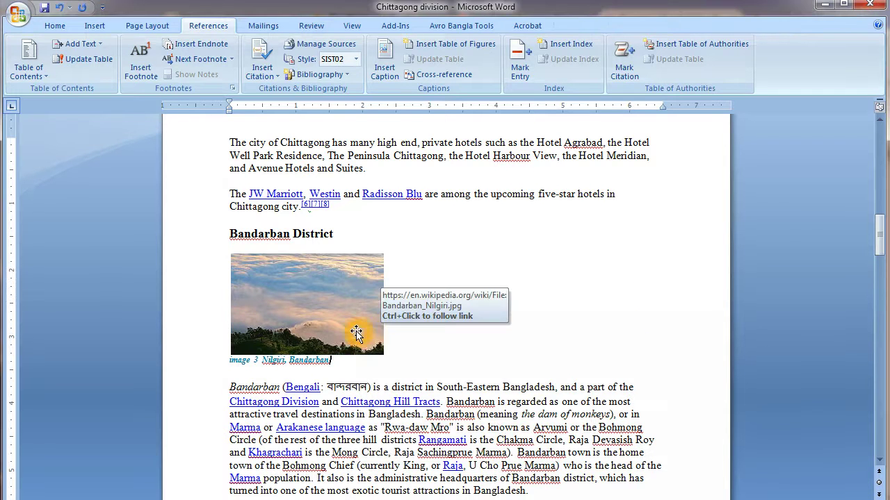
{"action": "scroll", "coordinate": [356, 337], "scroll_direction": "down", "scroll_amount": 8}
{"action": "left_click", "coordinate": [298, 277]}
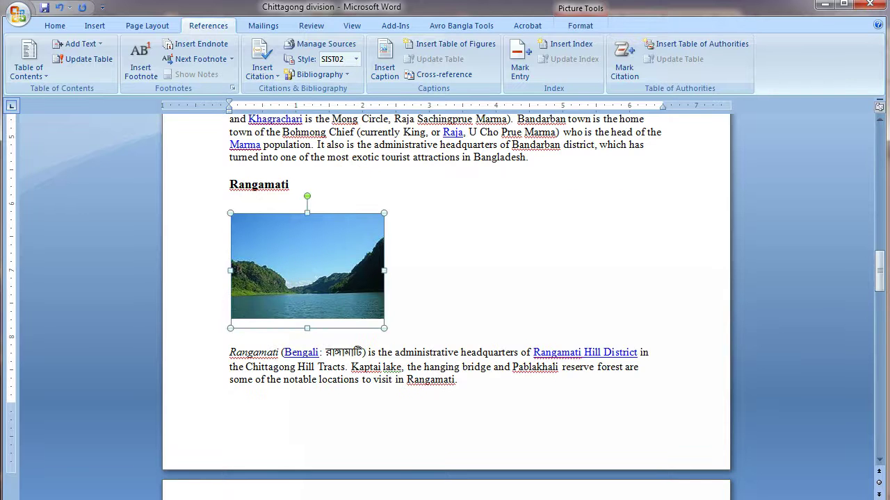
Step: Insert the caption 'image 4 Kaptai Lake, Rangamati' under the Rangamati picture, using text from Notepad
{"action": "left_click", "coordinate": [384, 63]}
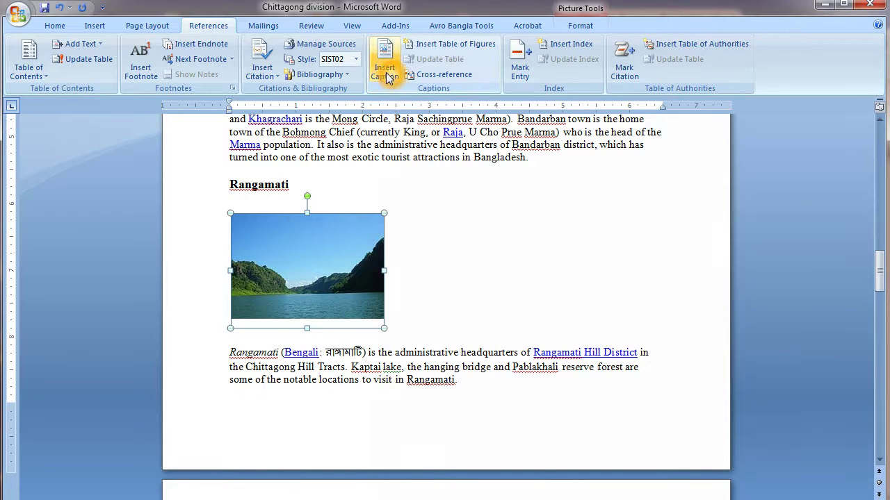
{"action": "left_click", "coordinate": [565, 372]}
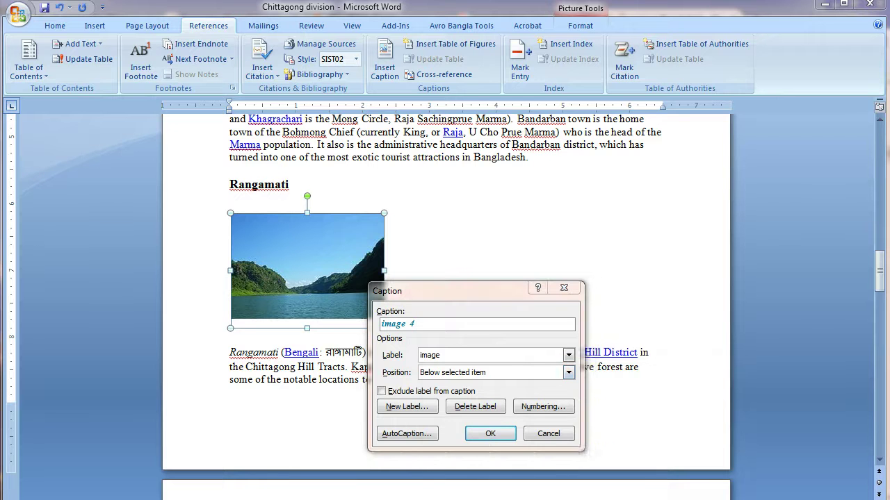
{"action": "key", "text": "alt+Tab"}
{"action": "left_click_drag", "start_coordinate": [559, 426], "coordinate": [439, 424]}
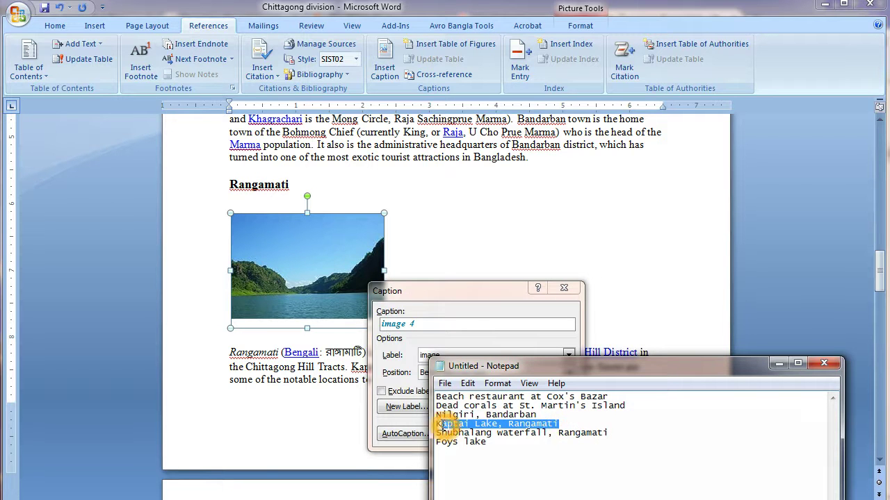
{"action": "left_click", "coordinate": [436, 323]}
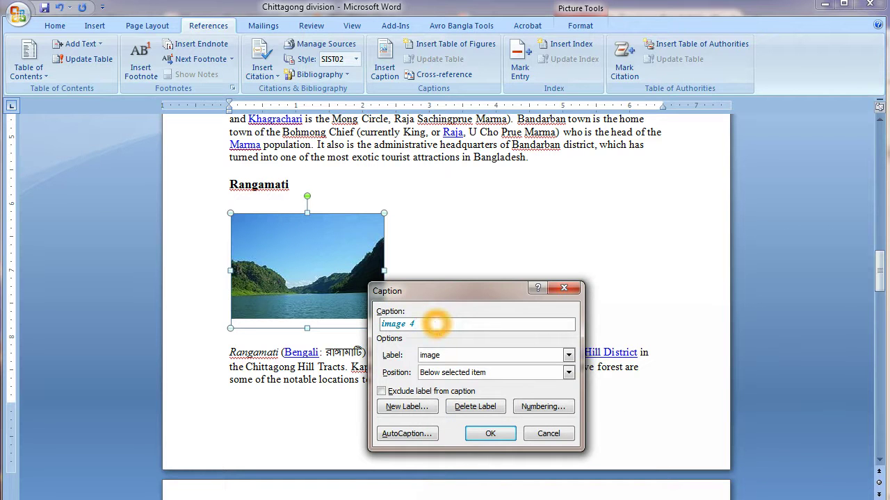
{"action": "type", "text": "Kaptai Lake, Rangamati"}
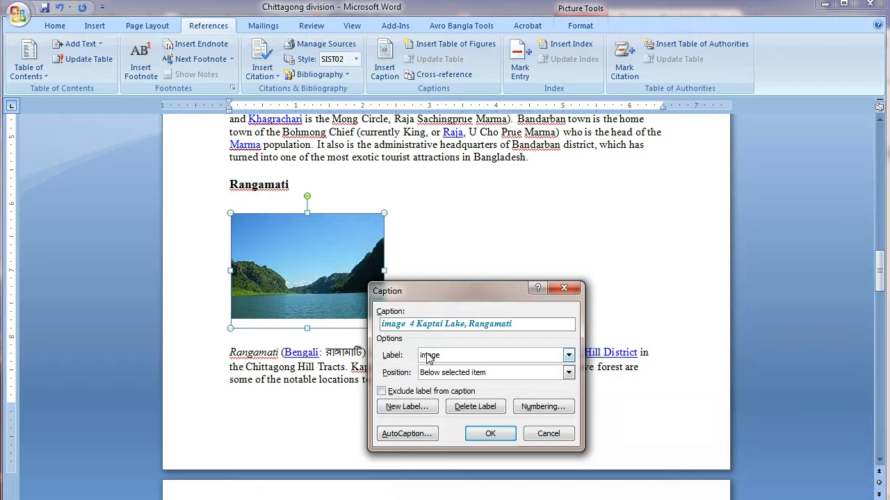
{"action": "left_click", "coordinate": [488, 434]}
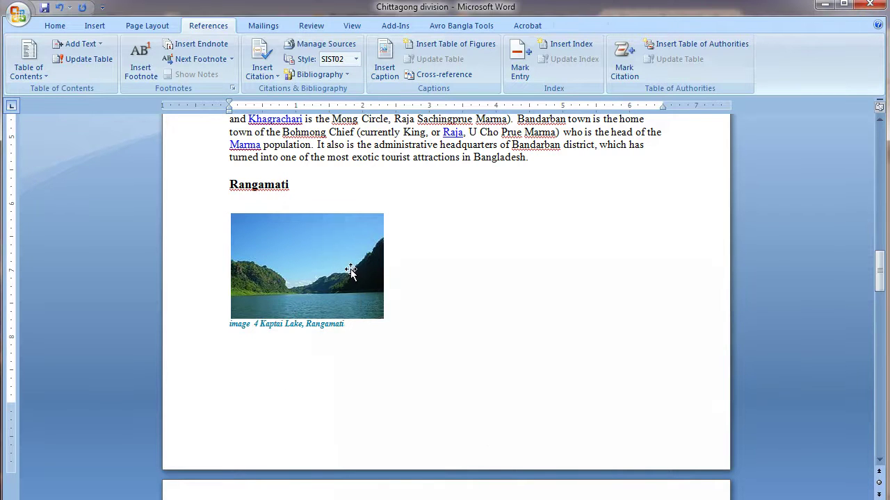
{"action": "left_click", "coordinate": [321, 293]}
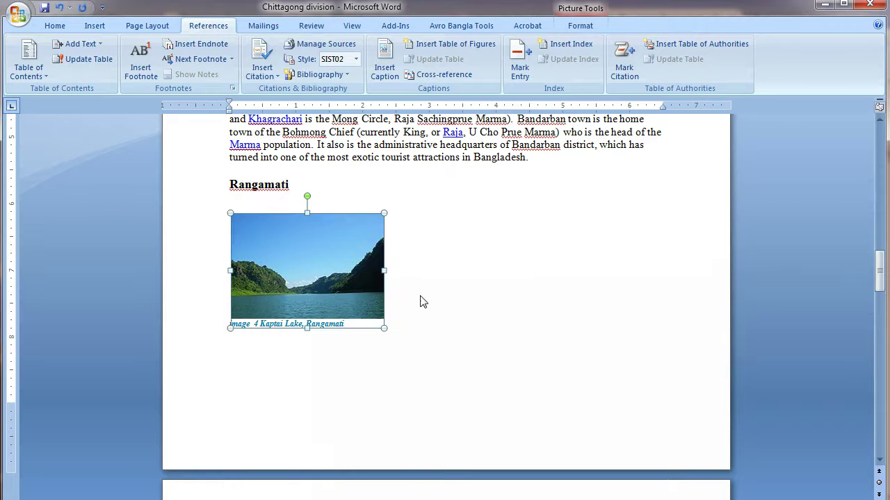
Step: Insert a blank paragraph above the Chittagong division heading at the top of the document
{"action": "scroll", "coordinate": [422, 301], "scroll_direction": "up", "scroll_amount": 5}
{"action": "scroll", "coordinate": [445, 304], "scroll_direction": "up", "scroll_amount": 3}
{"action": "scroll", "coordinate": [447, 303], "scroll_direction": "up", "scroll_amount": 3}
{"action": "scroll", "coordinate": [446, 302], "scroll_direction": "up", "scroll_amount": 2}
{"action": "scroll", "coordinate": [447, 302], "scroll_direction": "up", "scroll_amount": 3}
{"action": "scroll", "coordinate": [447, 302], "scroll_direction": "up", "scroll_amount": 3}
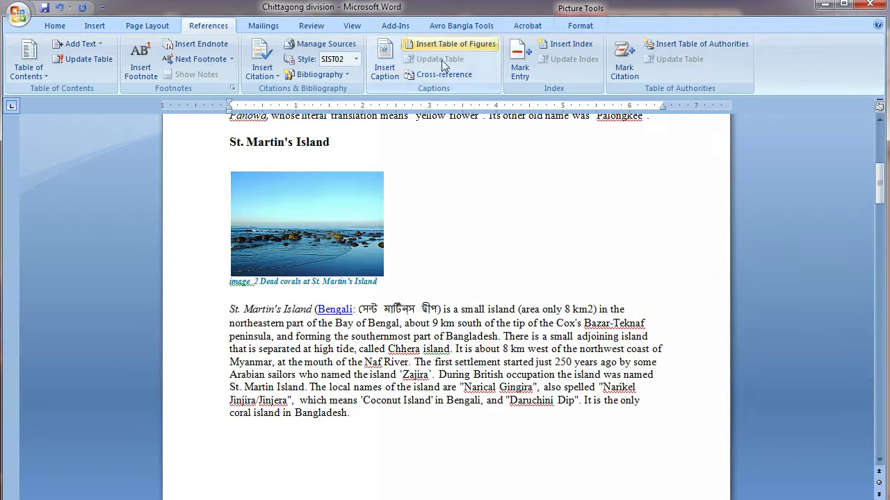
{"action": "scroll", "coordinate": [414, 240], "scroll_direction": "up", "scroll_amount": 6}
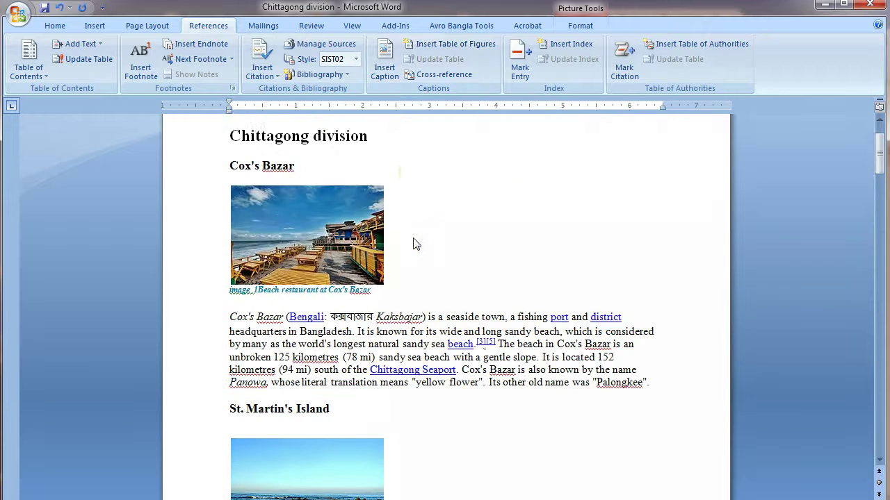
{"action": "scroll", "coordinate": [417, 242], "scroll_direction": "up", "scroll_amount": 2}
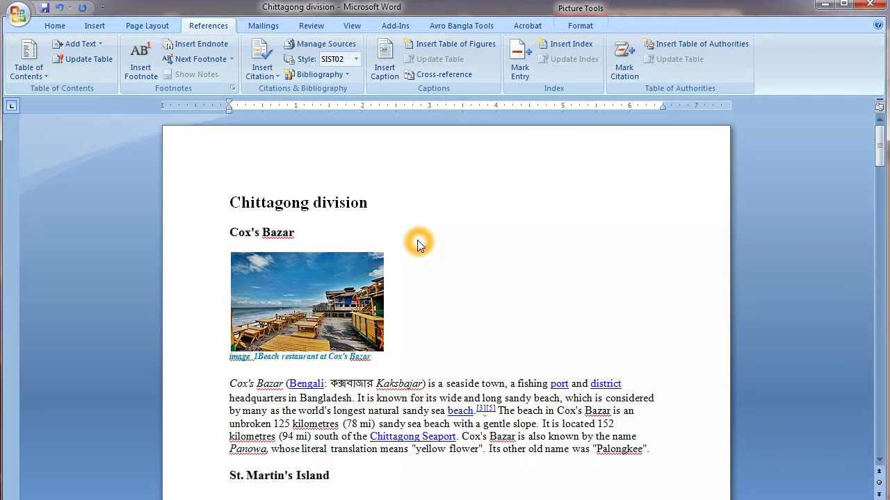
{"action": "left_click", "coordinate": [235, 200]}
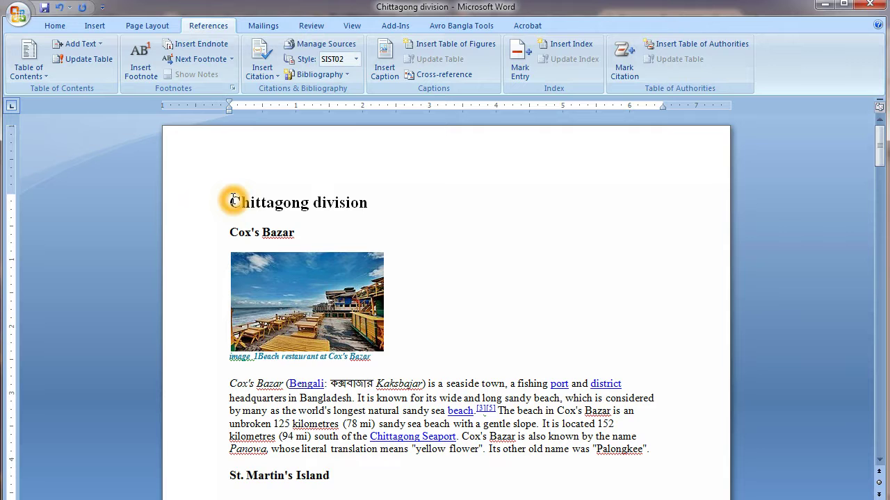
{"action": "key", "text": "Return"}
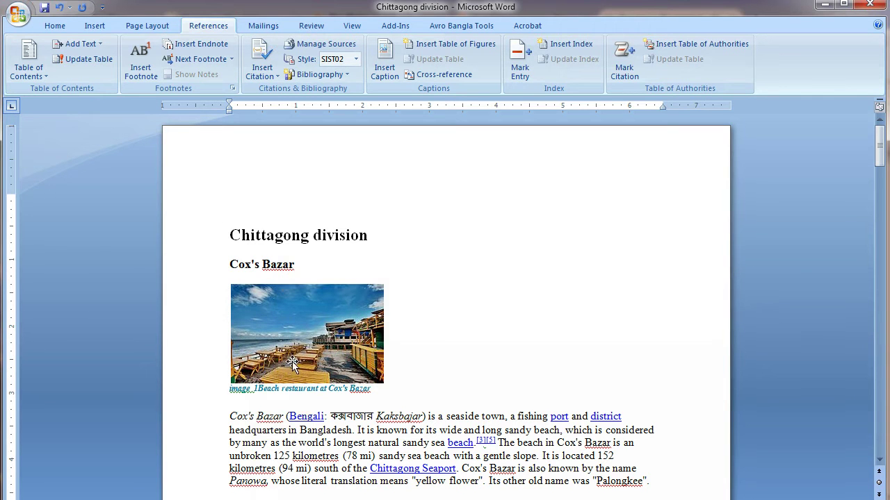
{"action": "scroll", "coordinate": [278, 353], "scroll_direction": "down", "scroll_amount": 5}
{"action": "scroll", "coordinate": [278, 353], "scroll_direction": "down", "scroll_amount": 6}
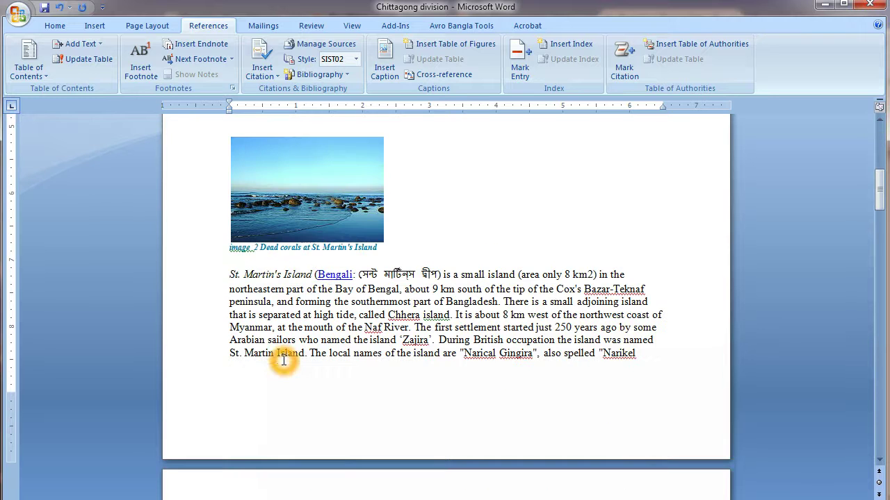
{"action": "scroll", "coordinate": [304, 297], "scroll_direction": "down", "scroll_amount": 7}
{"action": "scroll", "coordinate": [304, 298], "scroll_direction": "down", "scroll_amount": 3}
{"action": "scroll", "coordinate": [304, 294], "scroll_direction": "down", "scroll_amount": 7}
{"action": "scroll", "coordinate": [298, 308], "scroll_direction": "down", "scroll_amount": 5}
{"action": "scroll", "coordinate": [302, 313], "scroll_direction": "up", "scroll_amount": 5}
{"action": "scroll", "coordinate": [303, 312], "scroll_direction": "up", "scroll_amount": 3}
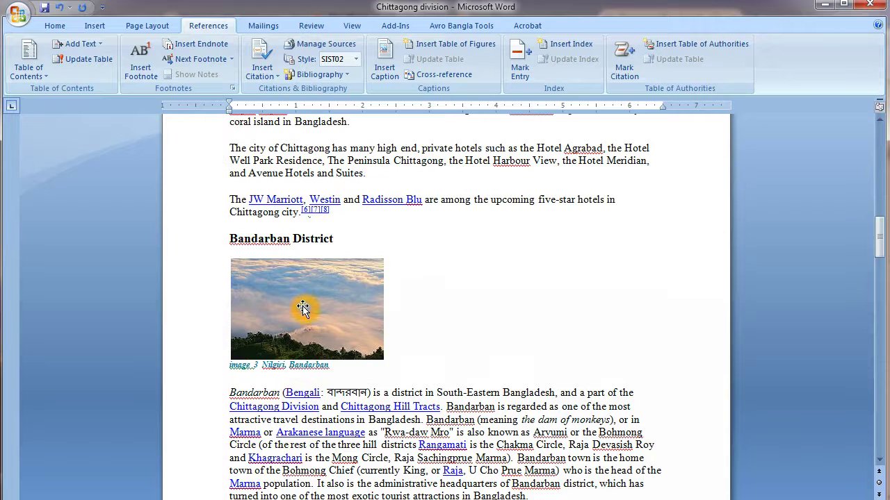
{"action": "scroll", "coordinate": [312, 315], "scroll_direction": "up", "scroll_amount": 2}
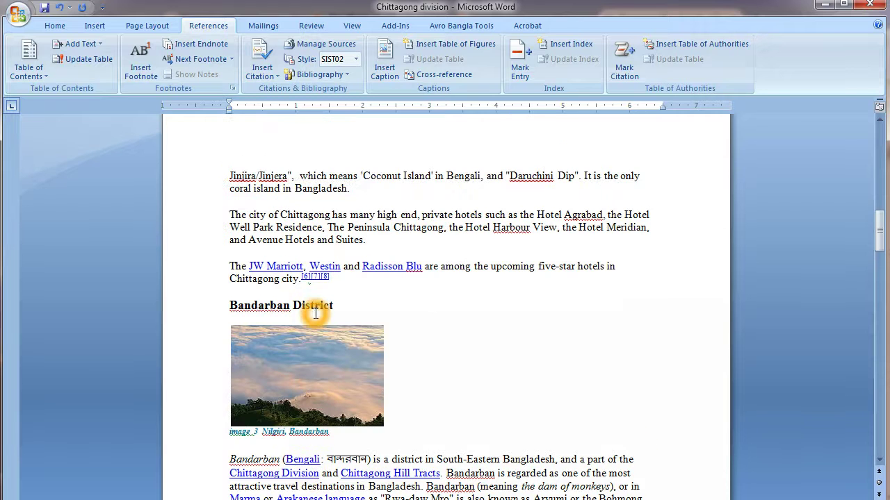
{"action": "left_click_drag", "start_coordinate": [872, 231], "coordinate": [878, 143]}
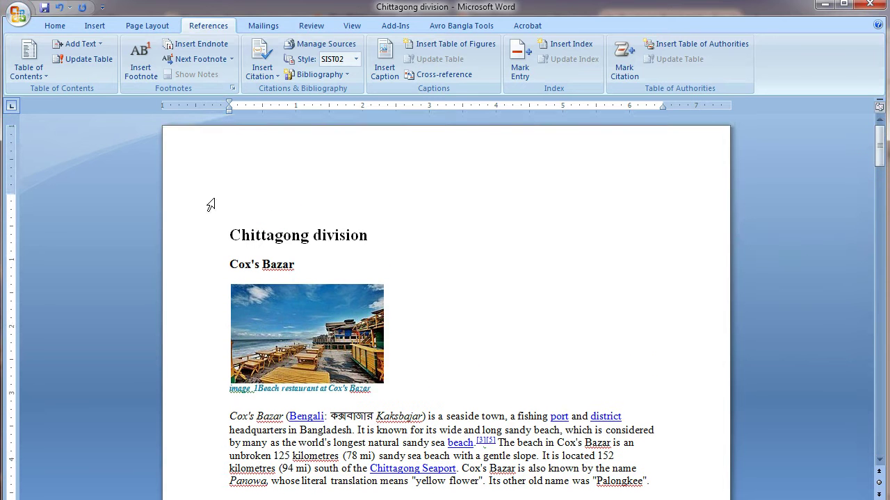
Step: Insert a table of figures for image 1-4 with solid-line tab leaders before page numbers
{"action": "left_click", "coordinate": [463, 48]}
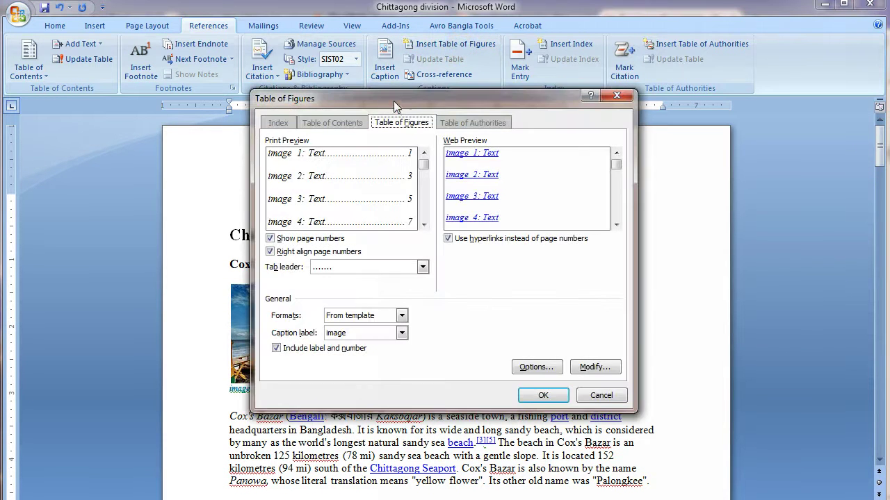
{"action": "left_click_drag", "start_coordinate": [394, 101], "coordinate": [506, 123]}
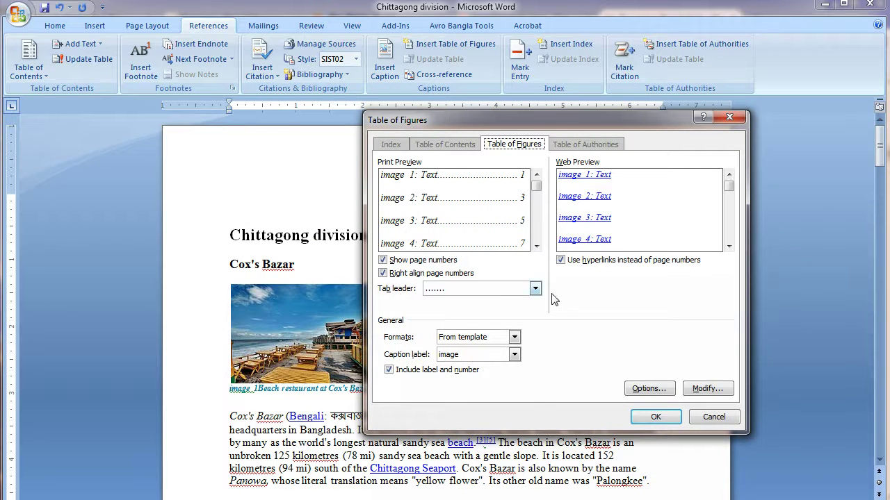
{"action": "left_click", "coordinate": [535, 288]}
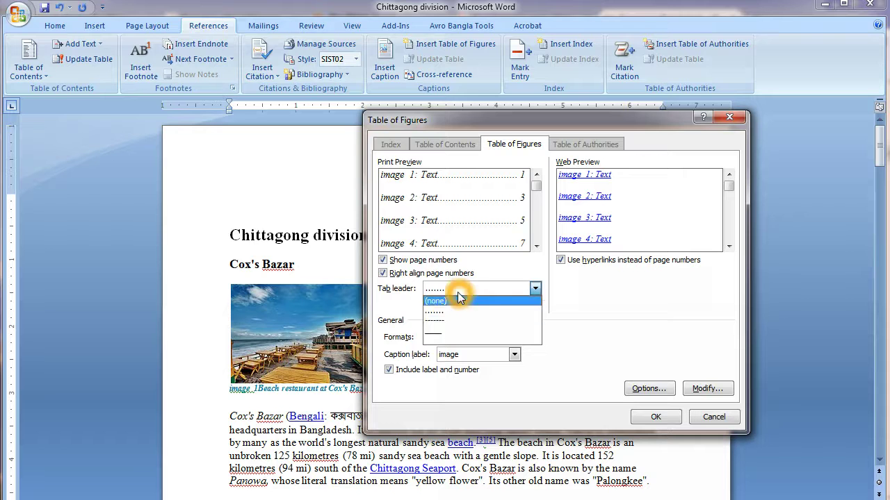
{"action": "left_click", "coordinate": [455, 333]}
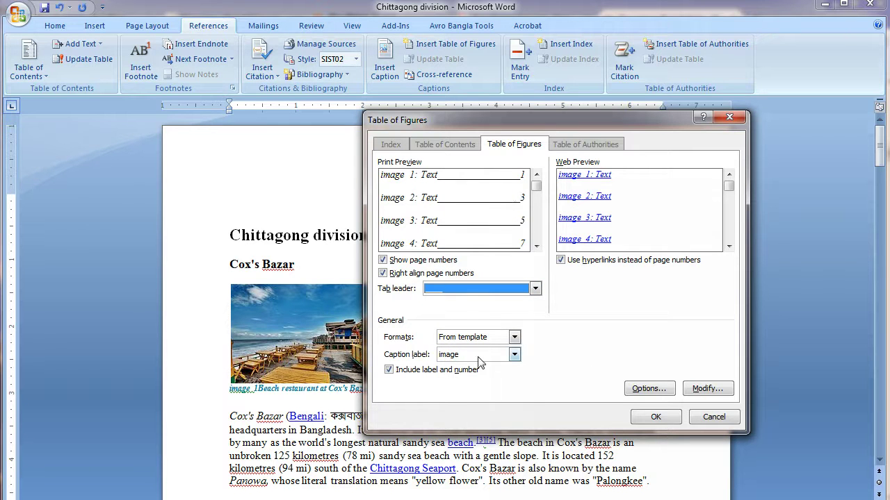
{"action": "left_click", "coordinate": [654, 419]}
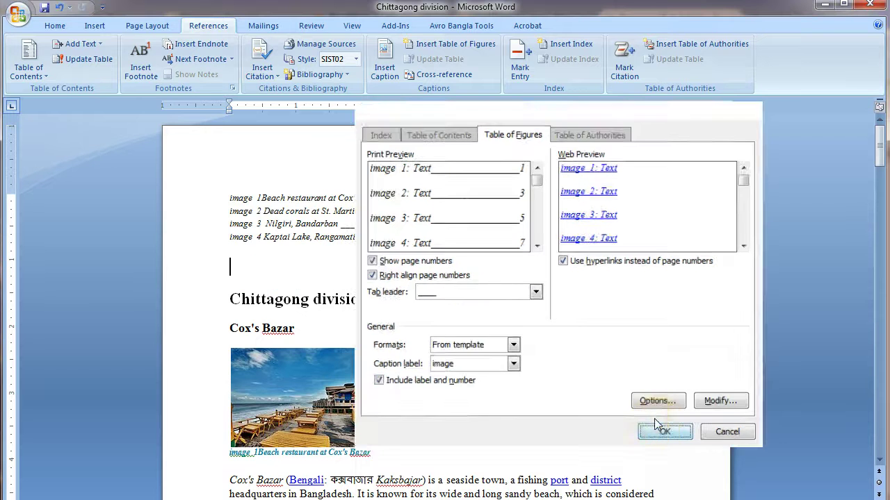
{"action": "left_click", "coordinate": [230, 207]}
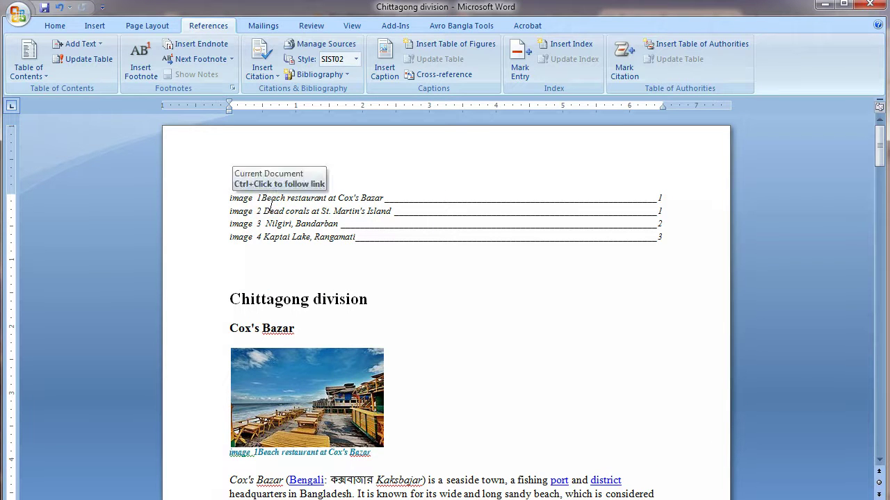
Step: Check the table of figures entries, which list image 1 to image 4 on pages 1, 1, 2 and 3
{"action": "left_click", "coordinate": [661, 196]}
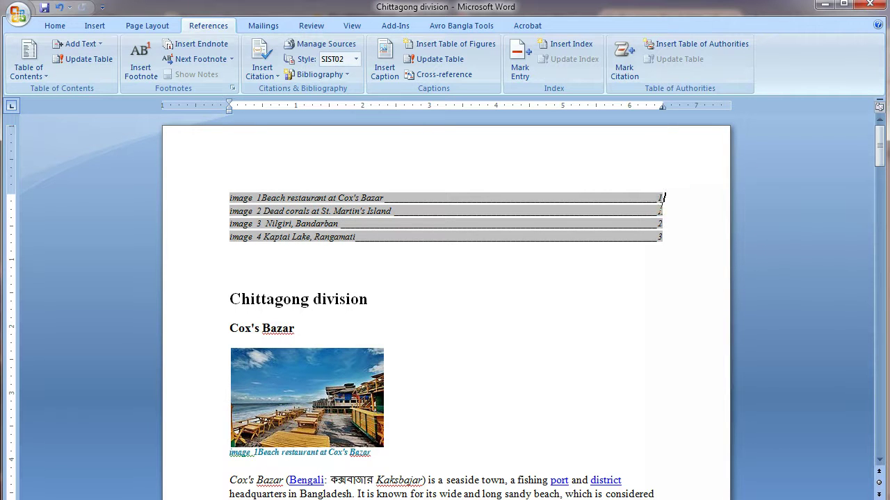
{"action": "left_click", "coordinate": [263, 211]}
{"action": "left_click", "coordinate": [274, 257]}
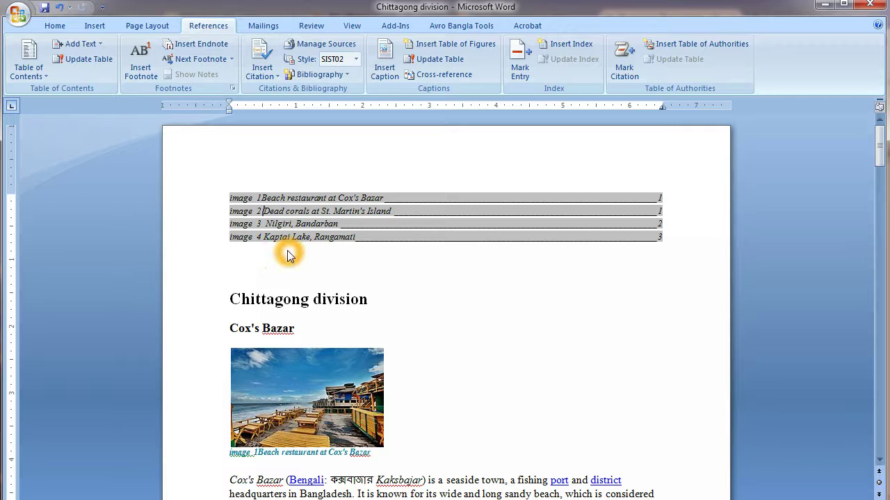
{"action": "left_click", "coordinate": [663, 239]}
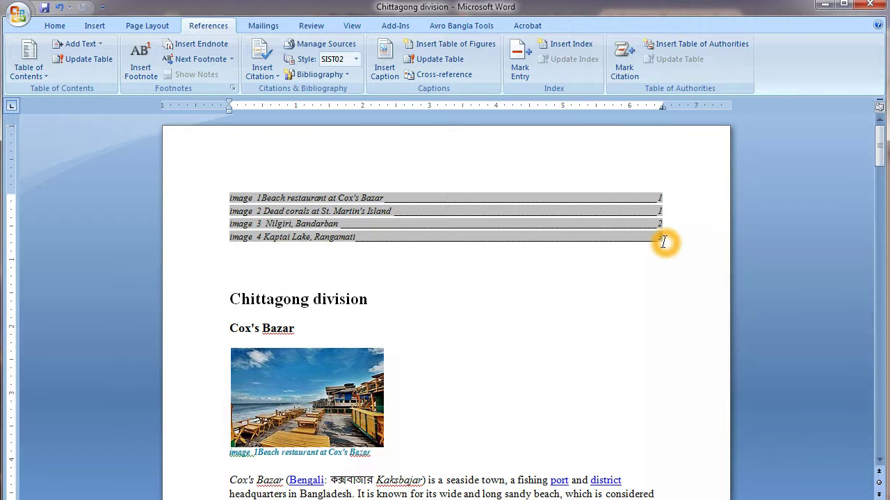
{"action": "left_click_drag", "start_coordinate": [391, 238], "coordinate": [388, 262]}
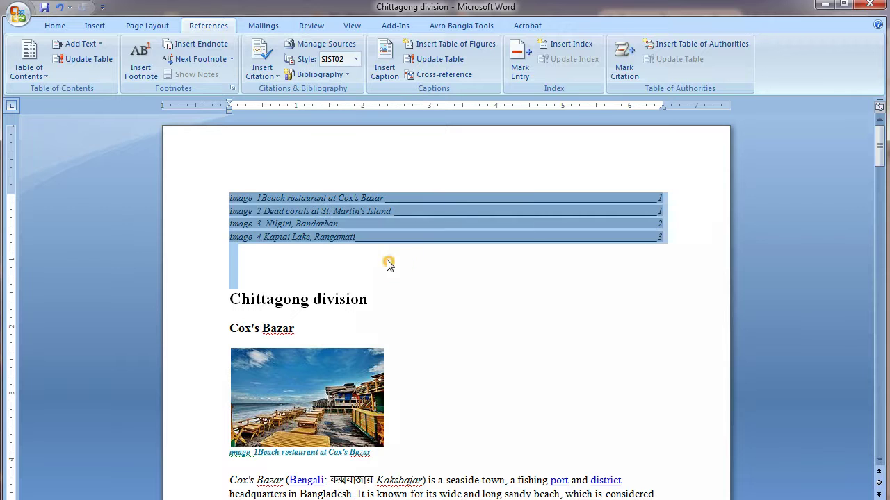
{"action": "left_click", "coordinate": [230, 172]}
{"action": "left_click", "coordinate": [232, 248]}
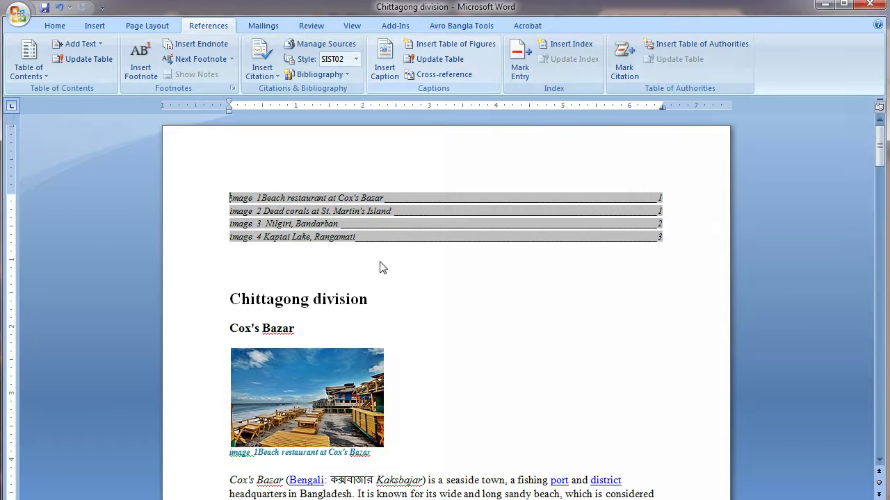
{"action": "left_click", "coordinate": [420, 317]}
Step: Scroll down through the document to the uncaptioned Foy's Lake photo
{"action": "scroll", "coordinate": [420, 318], "scroll_direction": "down", "scroll_amount": 6}
{"action": "scroll", "coordinate": [417, 326], "scroll_direction": "down", "scroll_amount": 5}
{"action": "scroll", "coordinate": [413, 347], "scroll_direction": "down", "scroll_amount": 3}
{"action": "scroll", "coordinate": [412, 347], "scroll_direction": "down", "scroll_amount": 5}
{"action": "scroll", "coordinate": [413, 348], "scroll_direction": "down", "scroll_amount": 3}
{"action": "scroll", "coordinate": [413, 351], "scroll_direction": "down", "scroll_amount": 10}
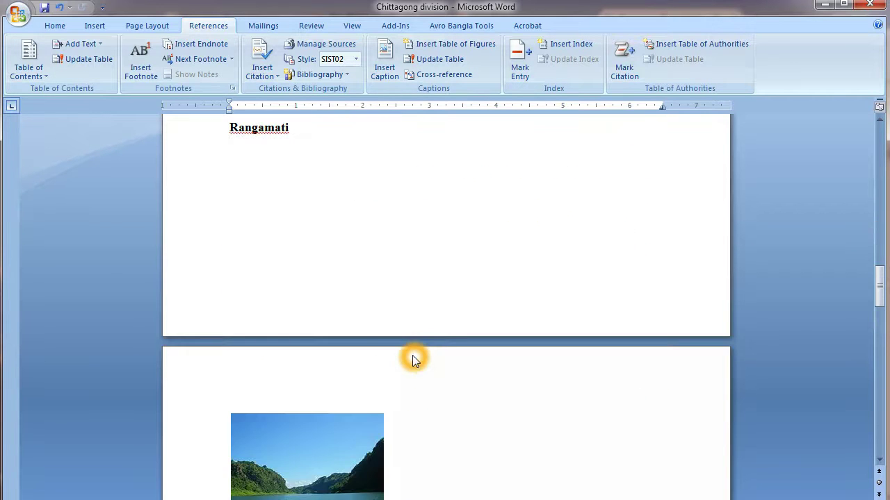
{"action": "scroll", "coordinate": [412, 360], "scroll_direction": "down", "scroll_amount": 3}
{"action": "scroll", "coordinate": [412, 358], "scroll_direction": "down", "scroll_amount": 6}
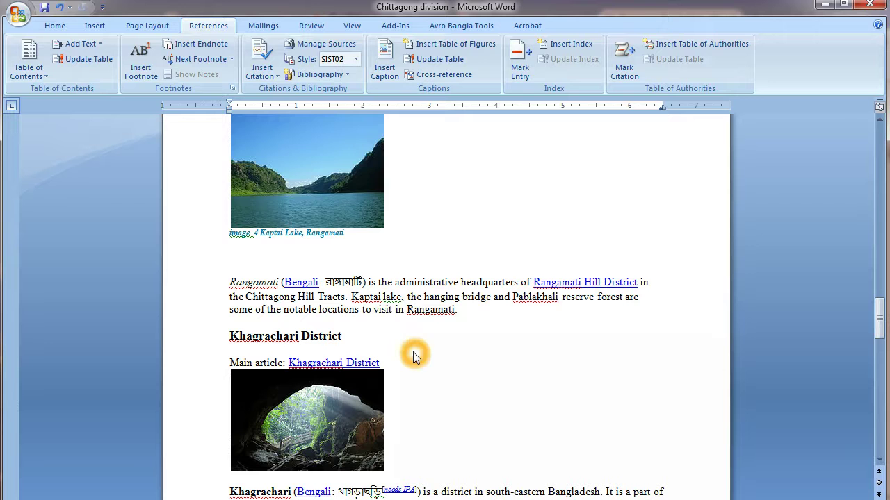
{"action": "scroll", "coordinate": [318, 312], "scroll_direction": "down", "scroll_amount": 8}
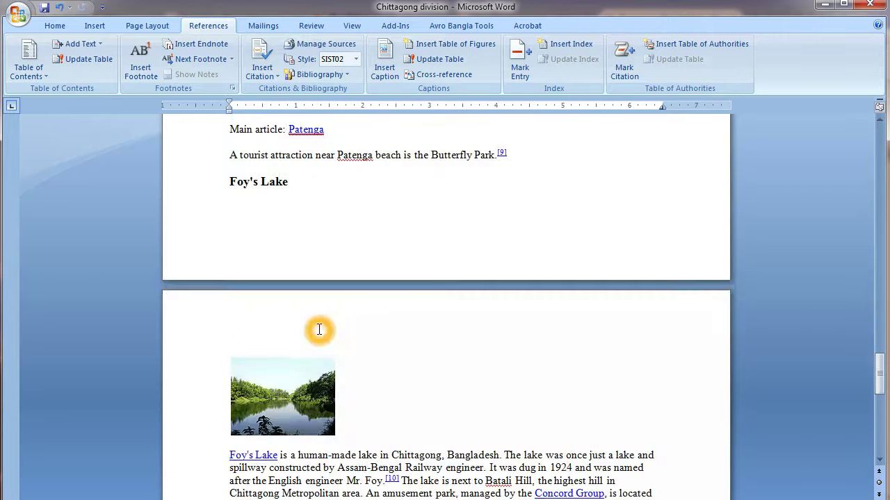
{"action": "scroll", "coordinate": [317, 332], "scroll_direction": "down", "scroll_amount": 2}
Step: Caption the Foy's Lake photo 'image 5 Foys lake', pasting 'Foys lake' copied from Notepad
{"action": "left_click", "coordinate": [318, 332]}
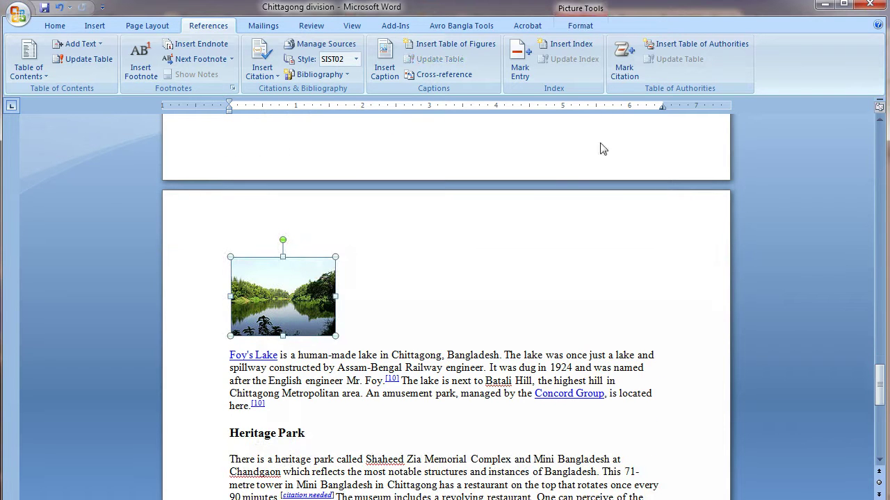
{"action": "left_click", "coordinate": [384, 66]}
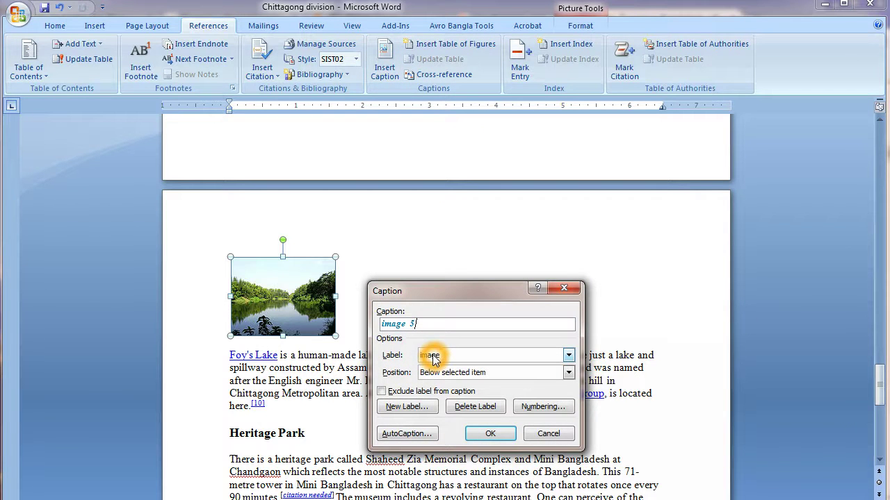
{"action": "key", "text": "alt+Tab"}
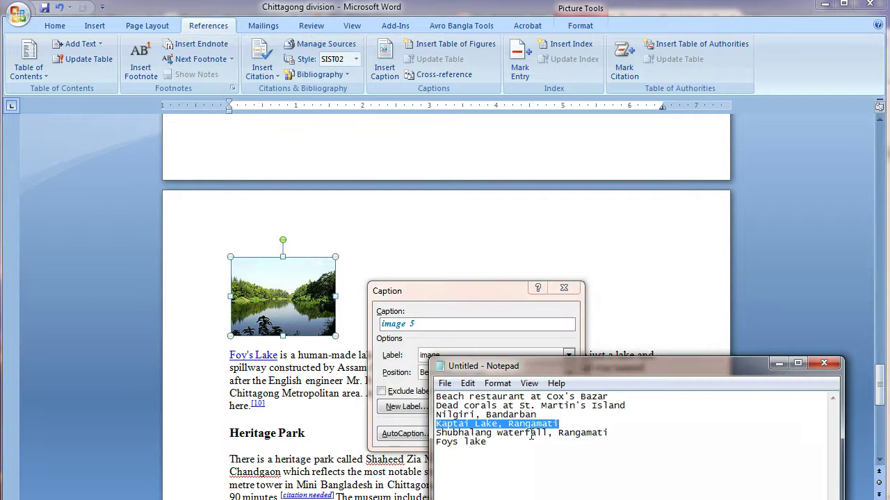
{"action": "left_click_drag", "start_coordinate": [485, 443], "coordinate": [436, 443]}
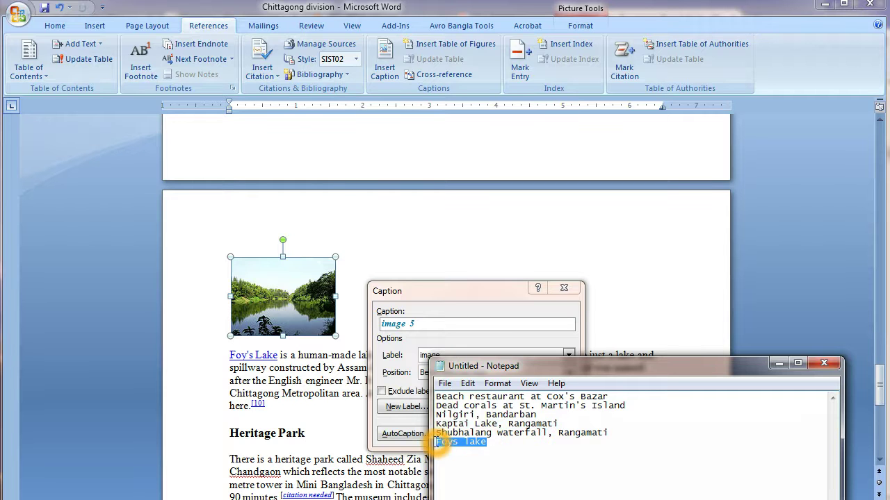
{"action": "right_click", "coordinate": [447, 446]}
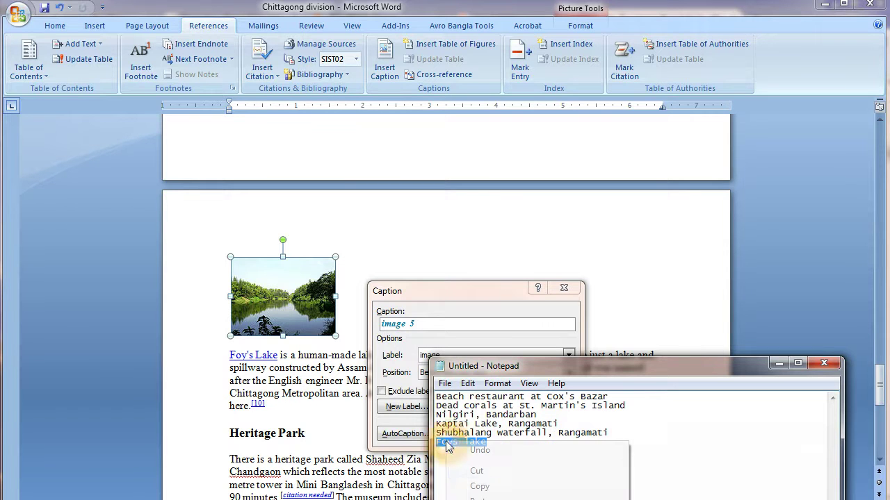
{"action": "left_click", "coordinate": [479, 486]}
{"action": "left_click", "coordinate": [433, 329]}
{"action": "left_click", "coordinate": [434, 329]}
{"action": "double_click", "coordinate": [436, 328]}
{"action": "left_click", "coordinate": [439, 327]}
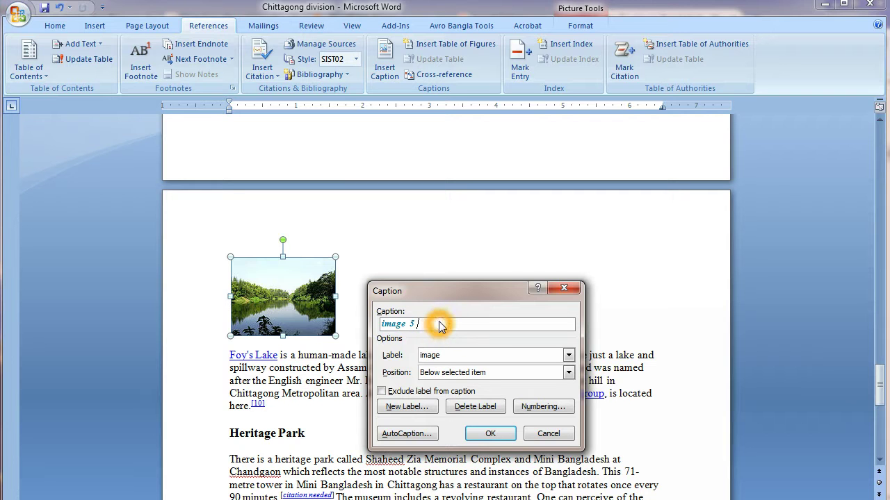
{"action": "key", "text": "ctrl+v"}
{"action": "left_click", "coordinate": [490, 433]}
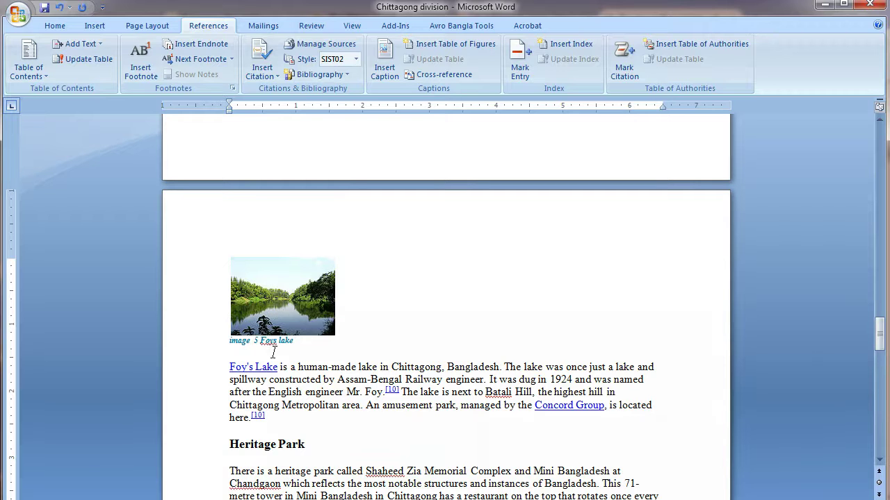
Step: Scroll back to page 1 and place the cursor in the image 1–4 table of figures
{"action": "scroll", "coordinate": [295, 349], "scroll_direction": "up", "scroll_amount": 3}
{"action": "scroll", "coordinate": [301, 345], "scroll_direction": "up", "scroll_amount": 2}
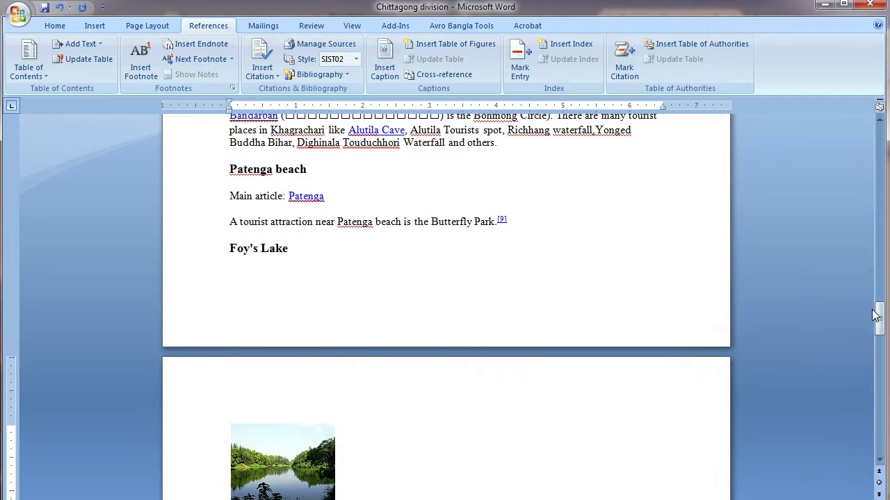
{"action": "left_click_drag", "start_coordinate": [877, 314], "coordinate": [877, 143]}
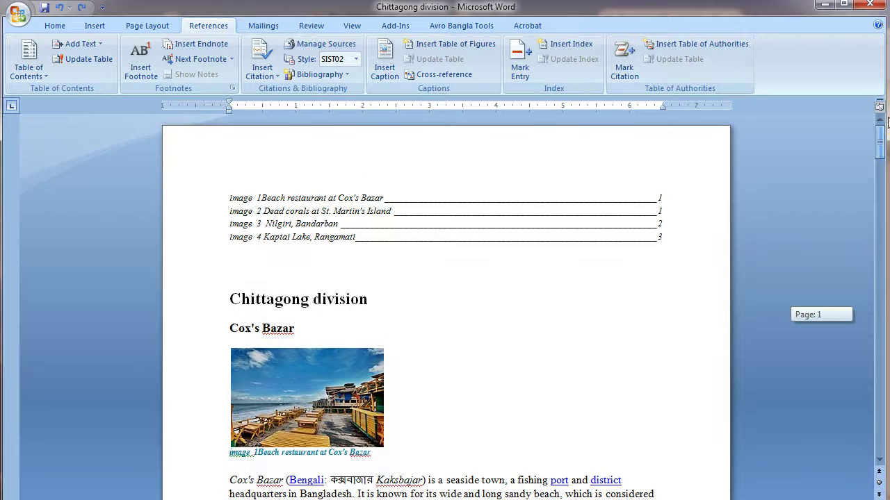
{"action": "left_click", "coordinate": [355, 240]}
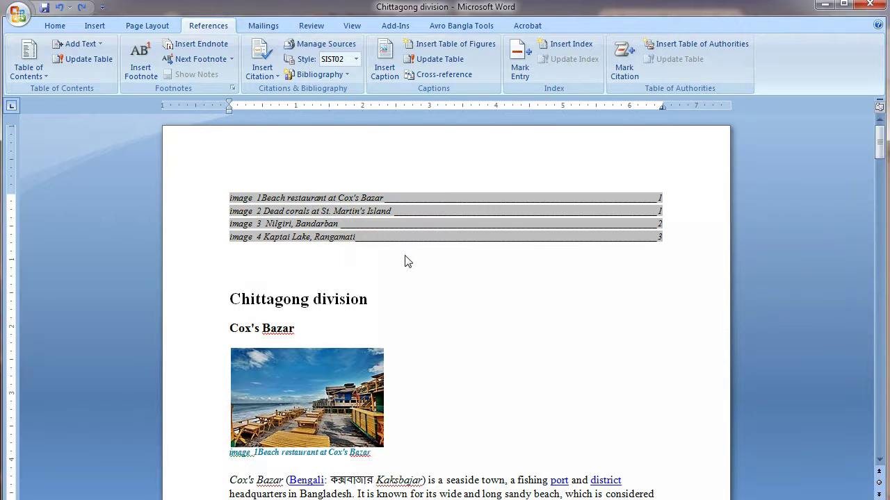
{"action": "left_click", "coordinate": [395, 227]}
{"action": "left_click", "coordinate": [368, 231]}
{"action": "left_click", "coordinate": [231, 202]}
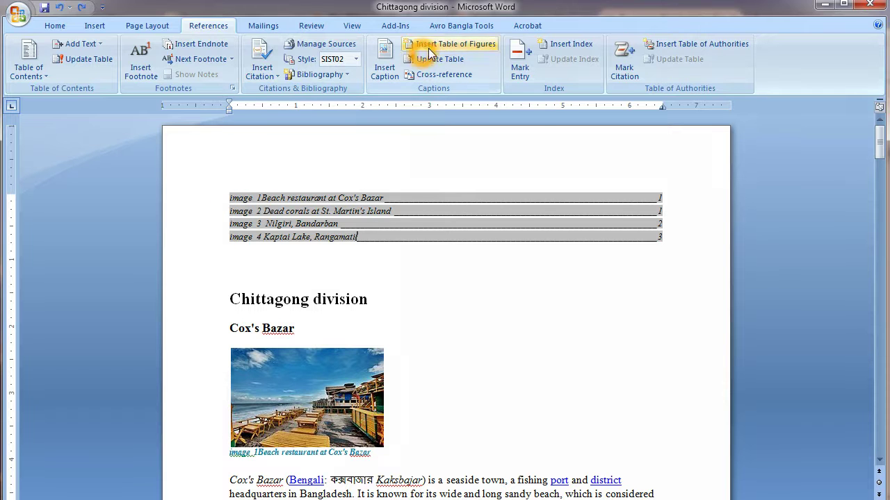
{"action": "left_click", "coordinate": [444, 62]}
Step: Update the entire table of figures so it adds 'image 5 Foys lake' on page 4
{"action": "left_click", "coordinate": [455, 64]}
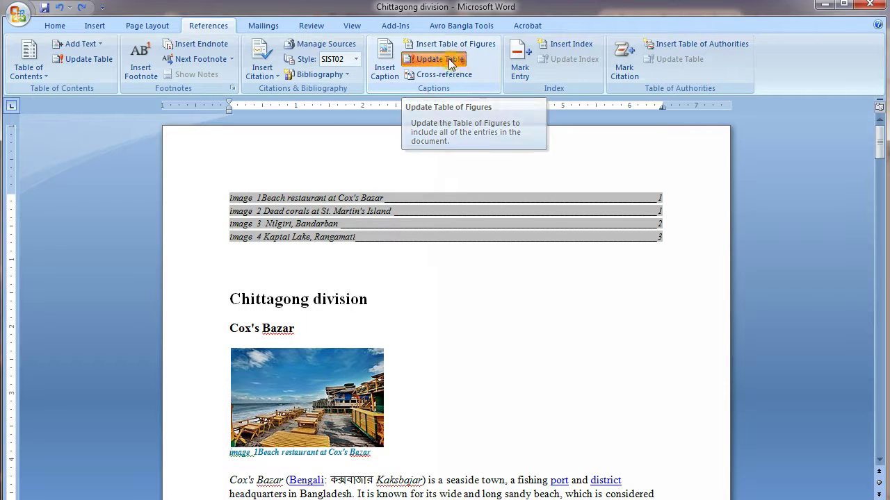
{"action": "left_click", "coordinate": [369, 264]}
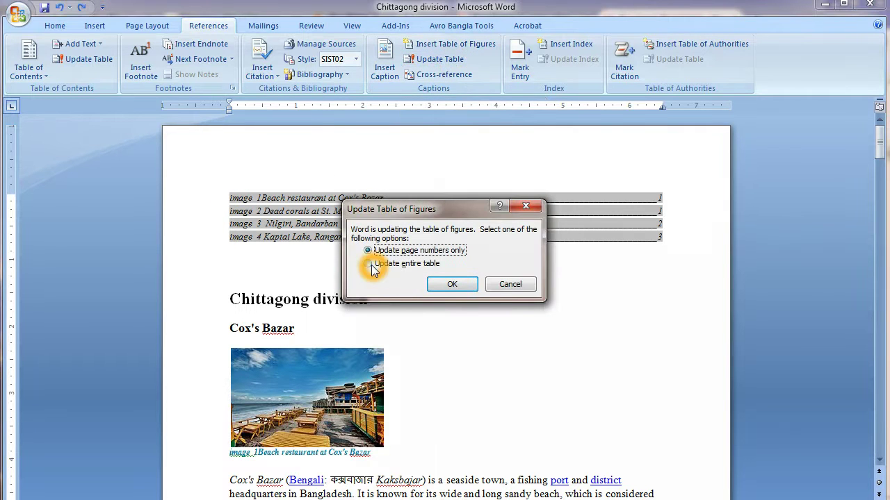
{"action": "left_click", "coordinate": [451, 286]}
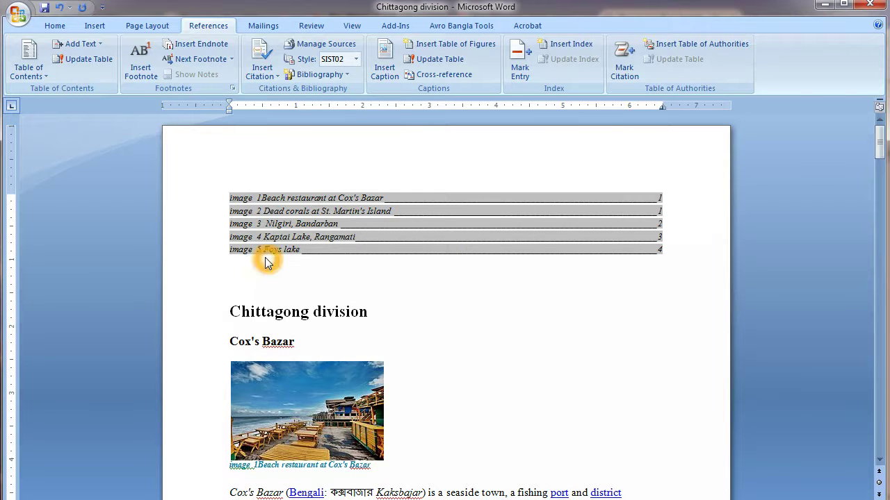
{"action": "left_click", "coordinate": [308, 271]}
{"action": "left_click", "coordinate": [454, 77]}
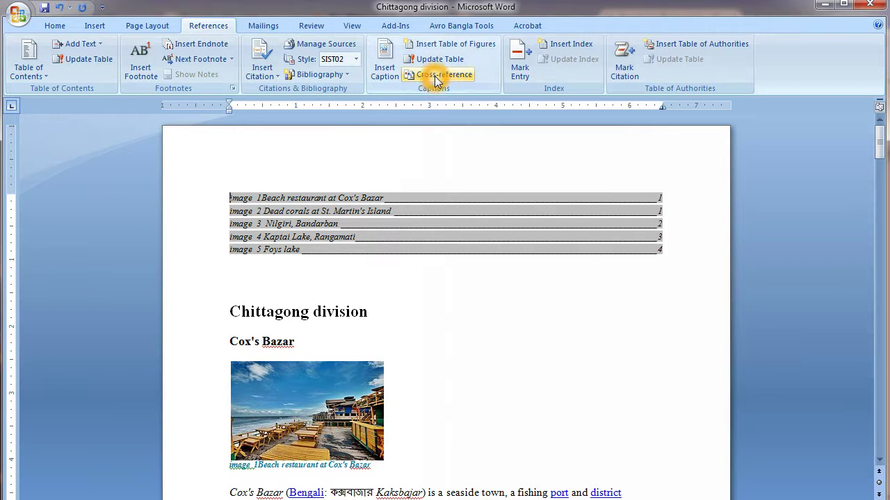
{"action": "left_click", "coordinate": [428, 188]}
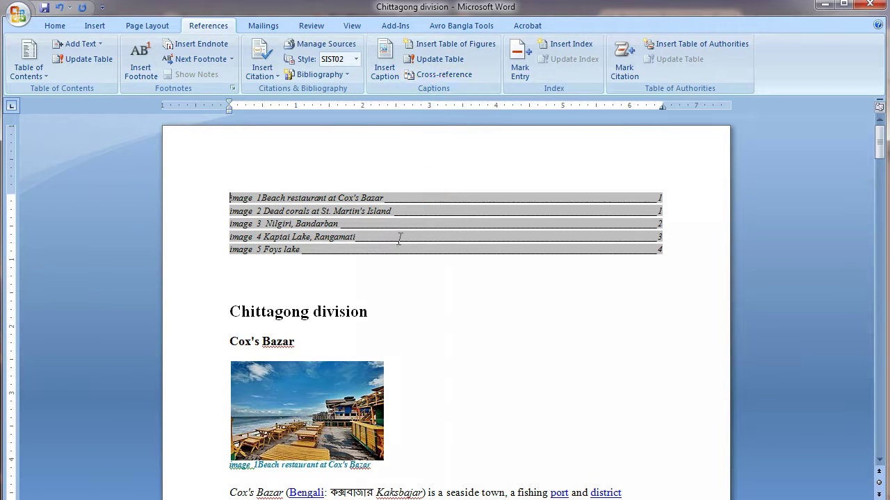